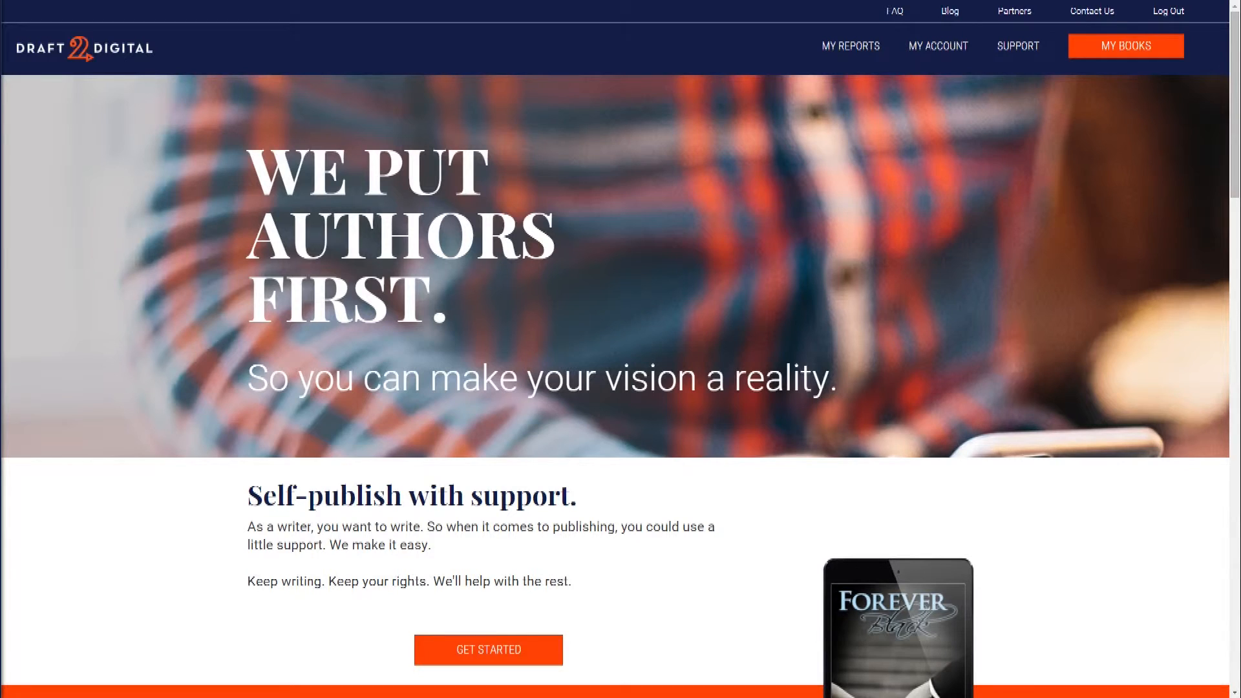
Add a new book and upload the AgencyManuscript file from the Desktop as its book file.
{"action": "left_click", "coordinate": [1124, 49]}
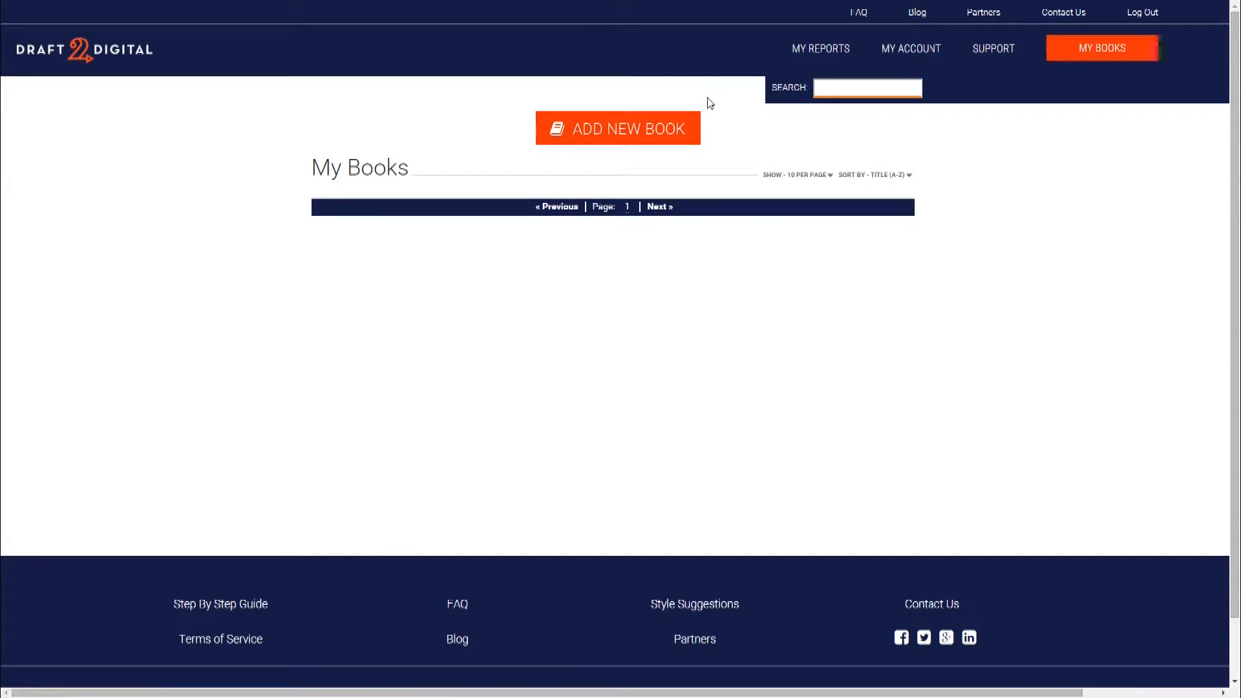
{"action": "left_click", "coordinate": [668, 133]}
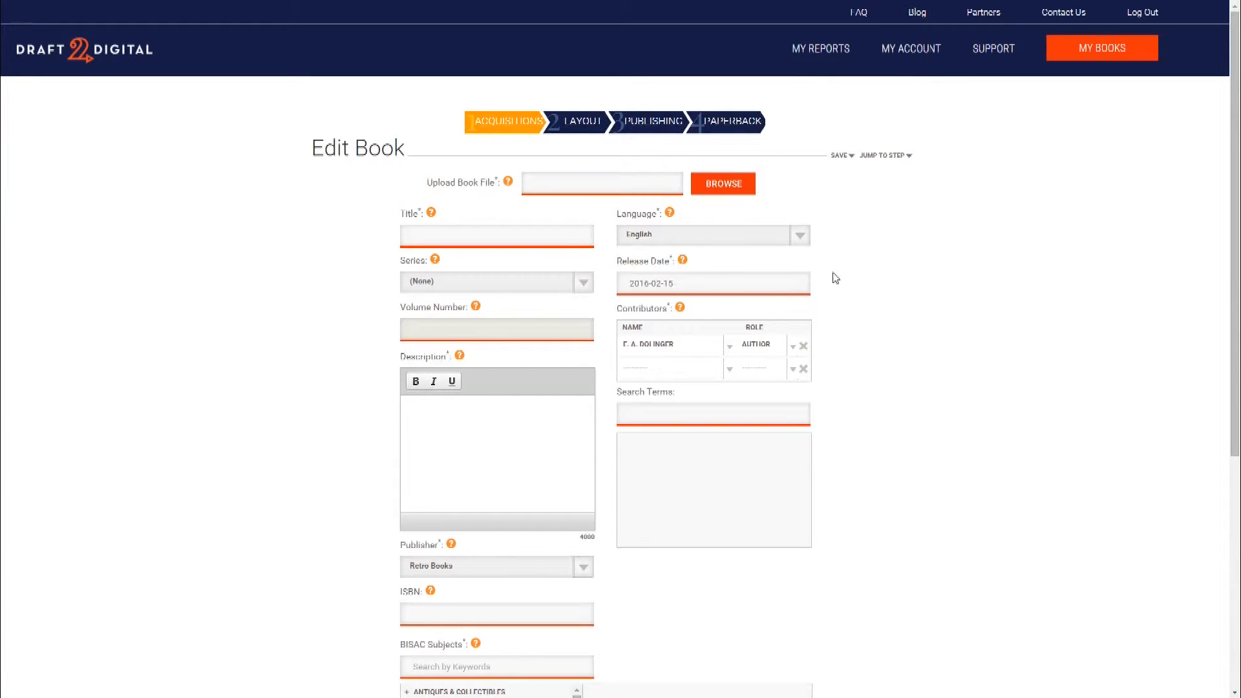
{"action": "left_click", "coordinate": [737, 188]}
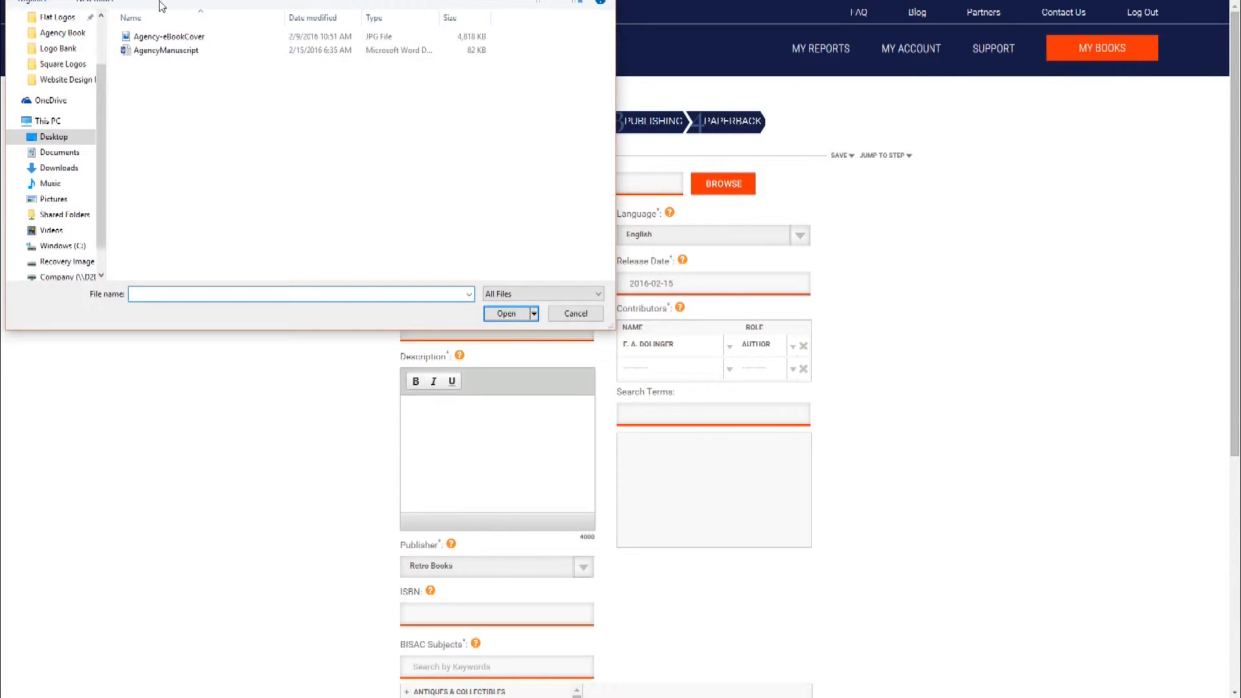
{"action": "left_click", "coordinate": [149, 54]}
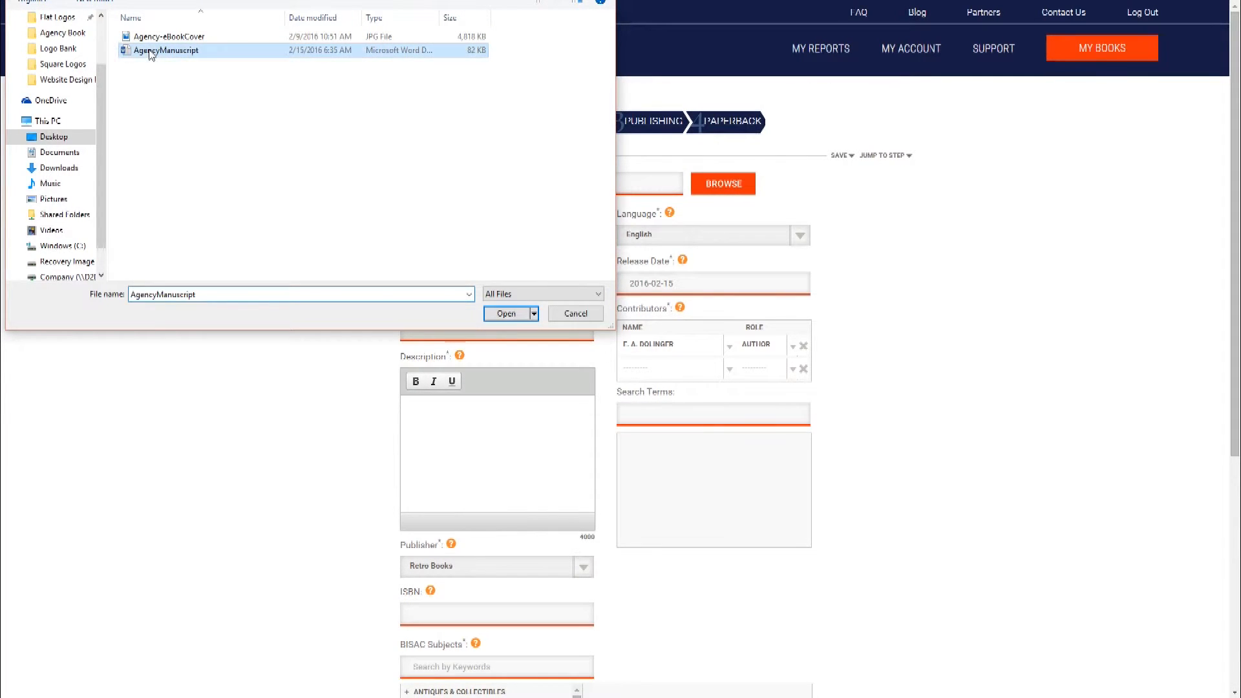
{"action": "left_click", "coordinate": [507, 314]}
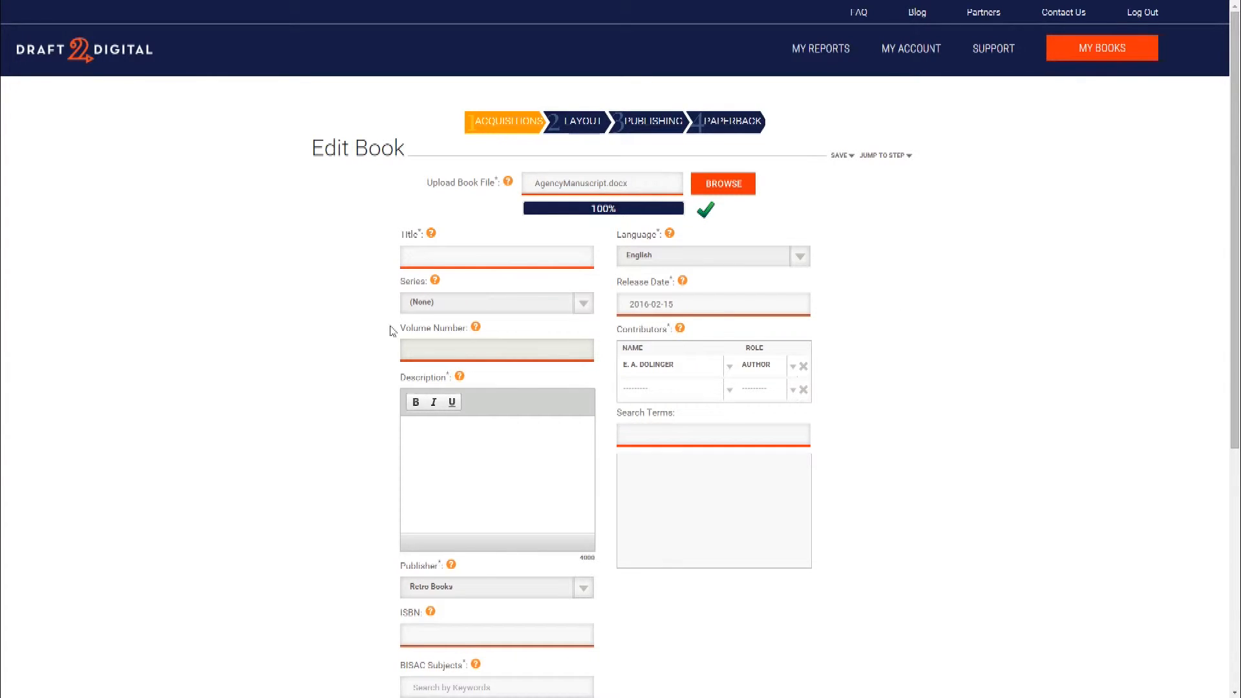
Set the book's release date to March 15, 2016.
{"action": "mouse_move", "coordinate": [435, 243]}
{"action": "scroll", "coordinate": [368, 349], "scroll_direction": "down", "scroll_amount": 1}
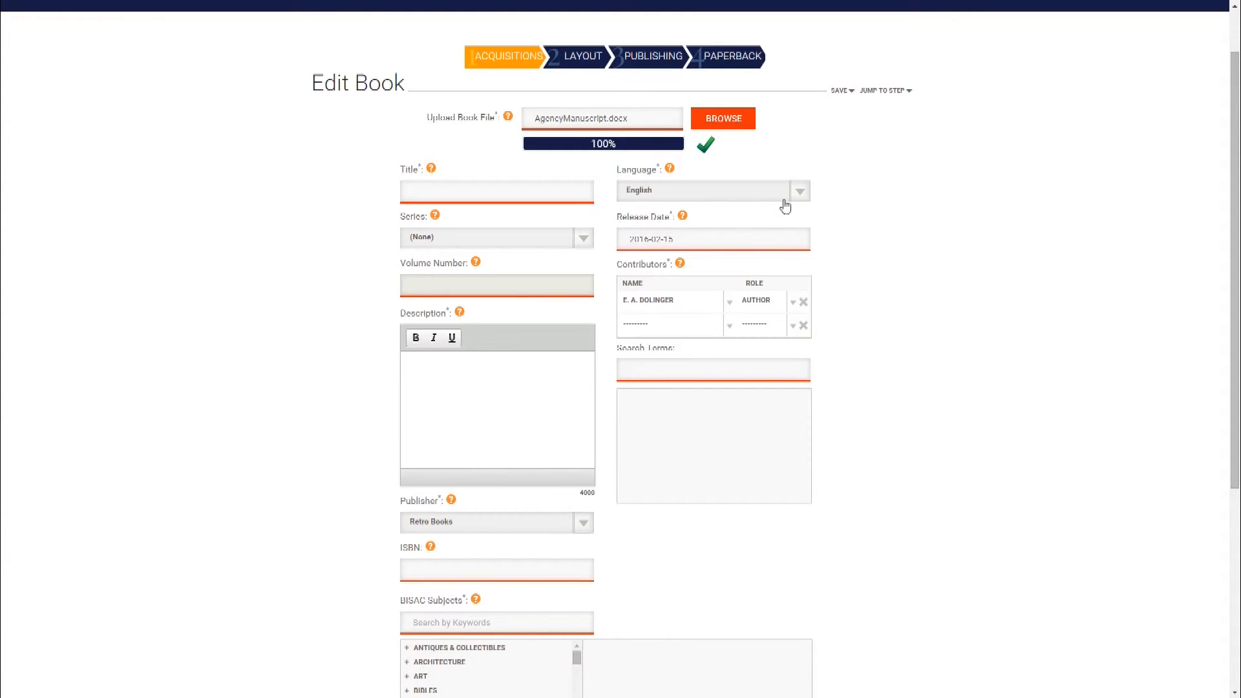
{"action": "left_click", "coordinate": [687, 239]}
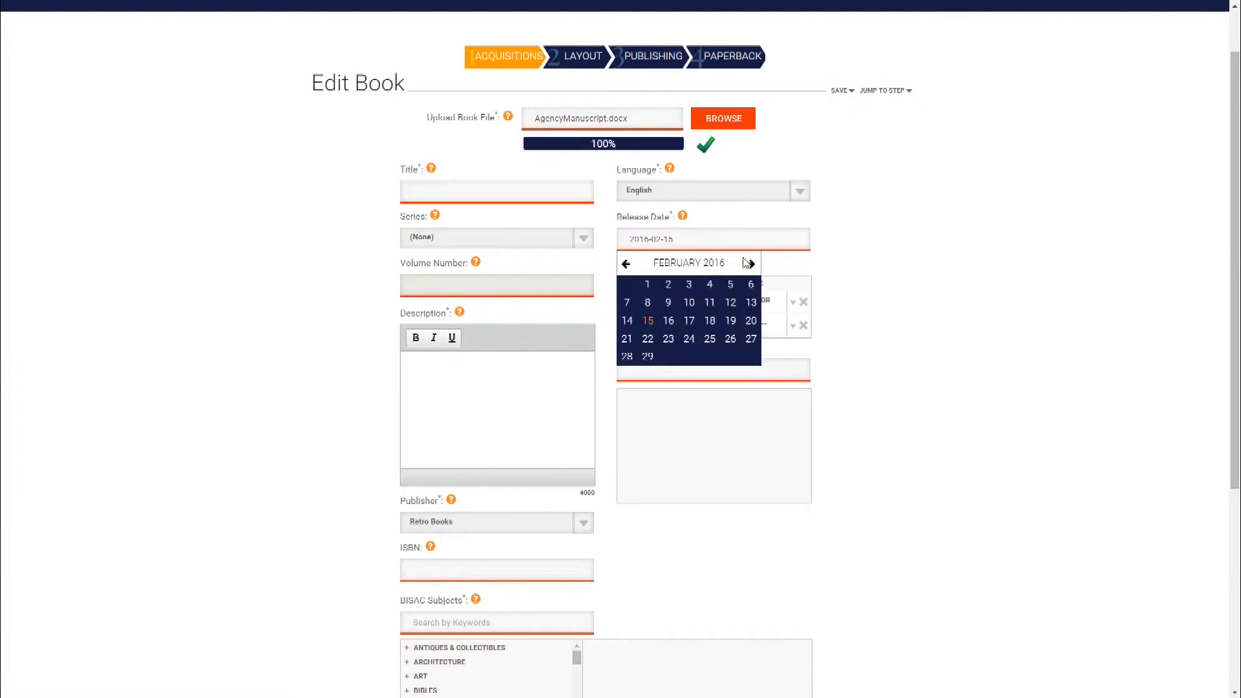
{"action": "left_click", "coordinate": [750, 264]}
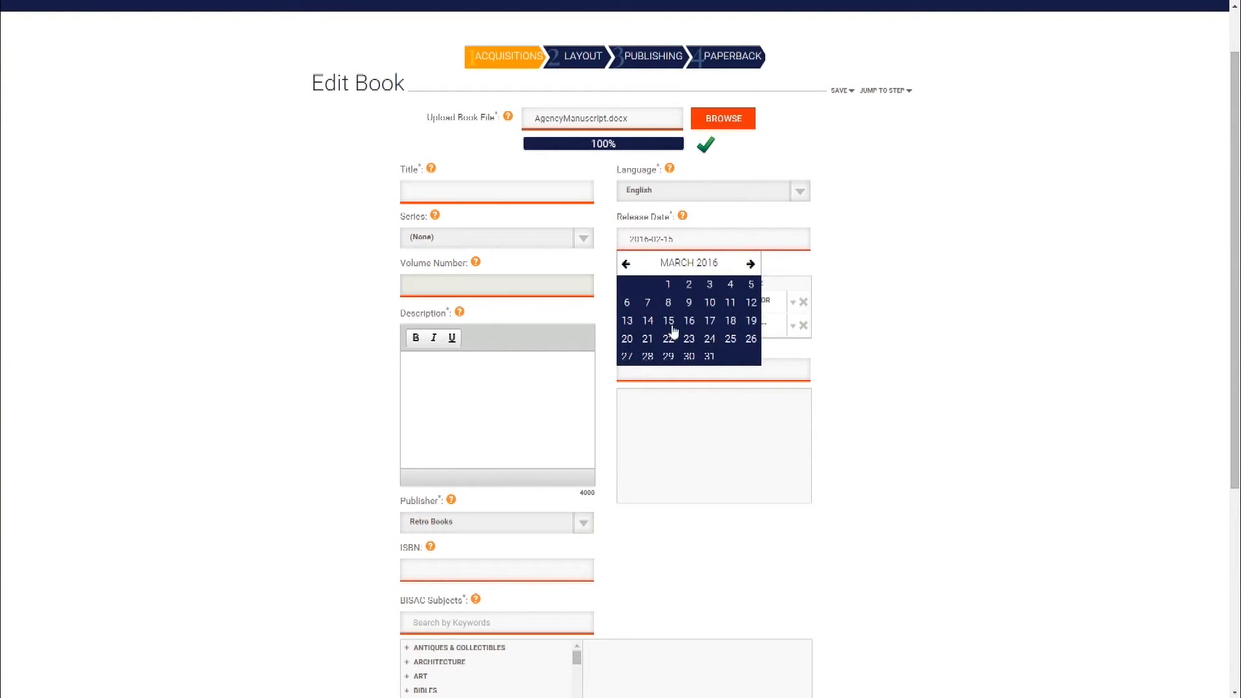
{"action": "left_click", "coordinate": [487, 219]}
{"action": "scroll", "coordinate": [195, 346], "scroll_direction": "up", "scroll_amount": 1}
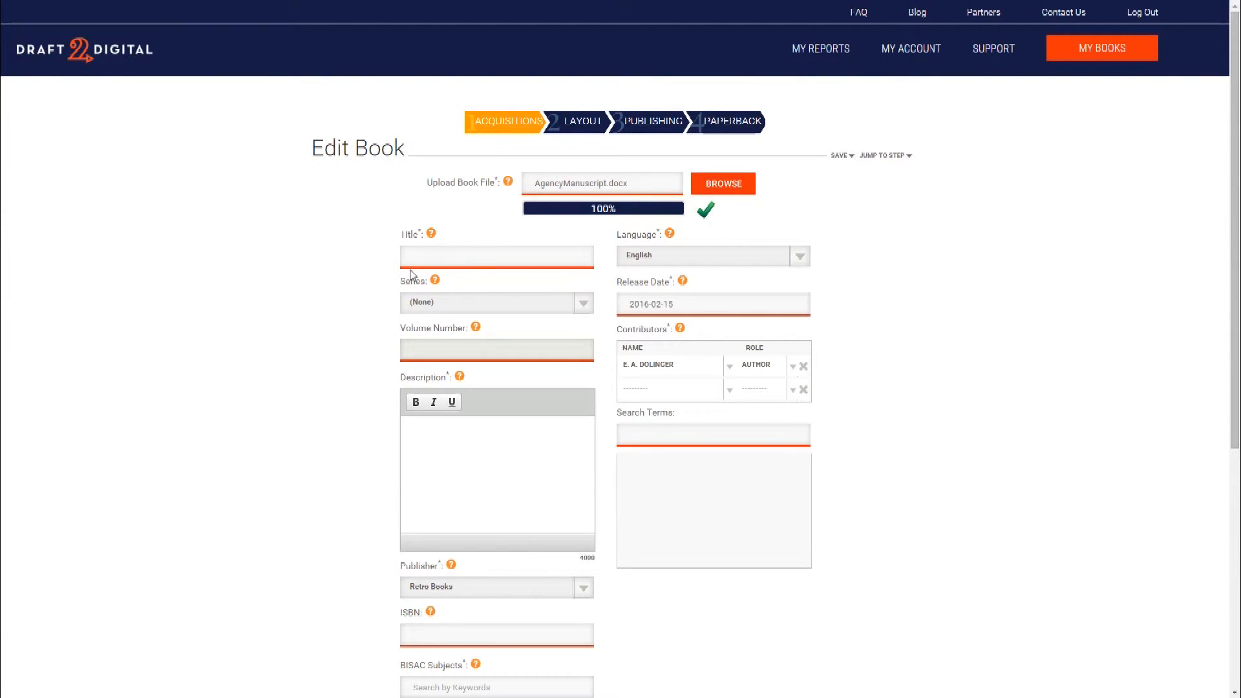
Enter "Agency" as the book's title.
{"action": "left_click", "coordinate": [455, 258]}
{"action": "type", "text": "Agency"}
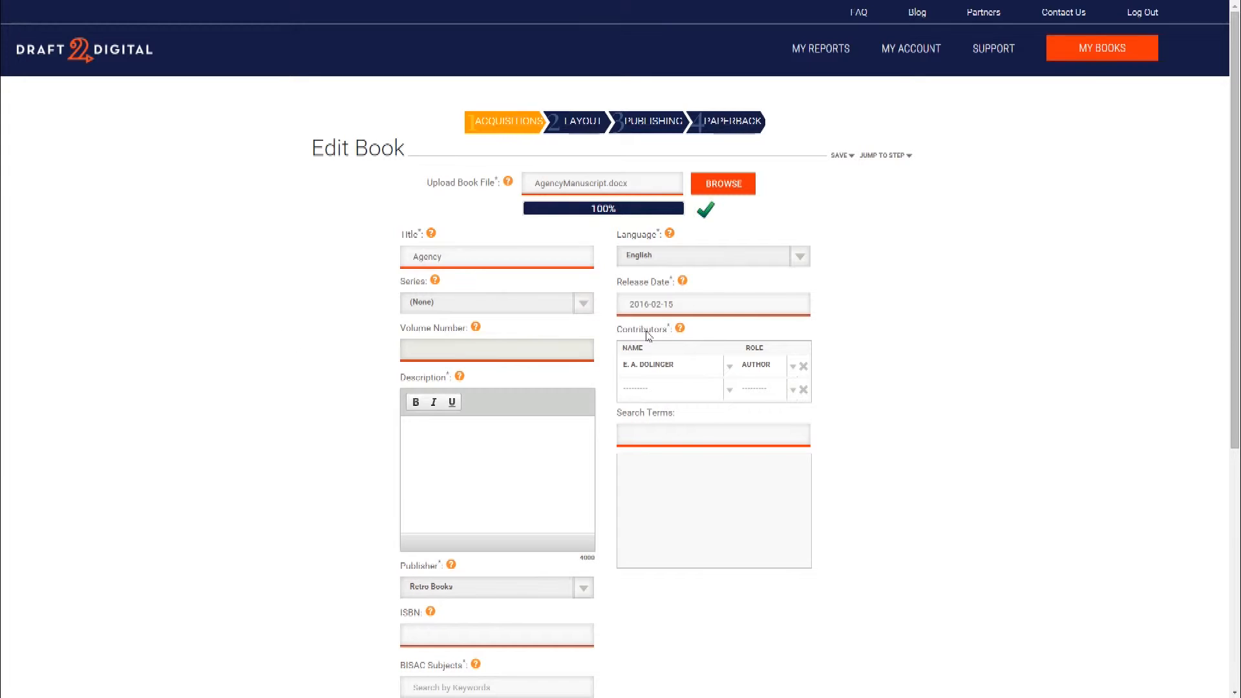
{"action": "left_click", "coordinate": [678, 261]}
{"action": "left_click", "coordinate": [929, 221]}
Add a new series named "Preternatural Experts" for the book and set the volume number to 1.
{"action": "left_click", "coordinate": [482, 309]}
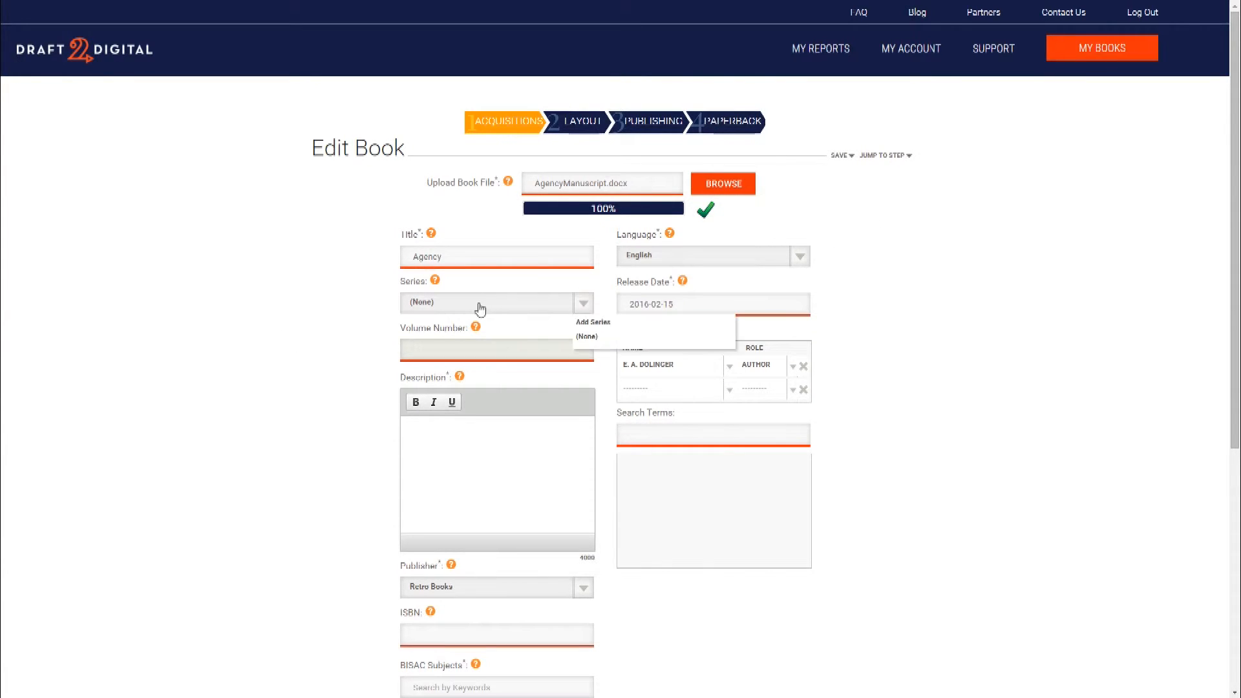
{"action": "left_click", "coordinate": [593, 323]}
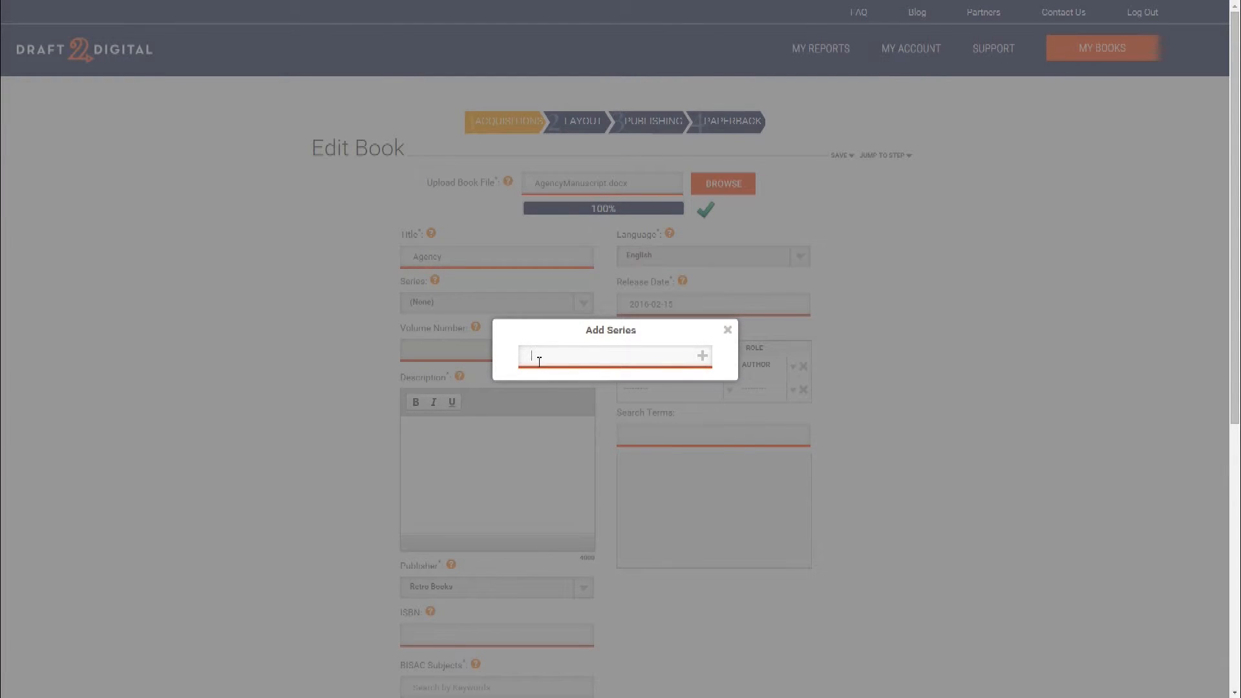
{"action": "type", "text": "Preternatural Experts"}
{"action": "left_click", "coordinate": [702, 356]}
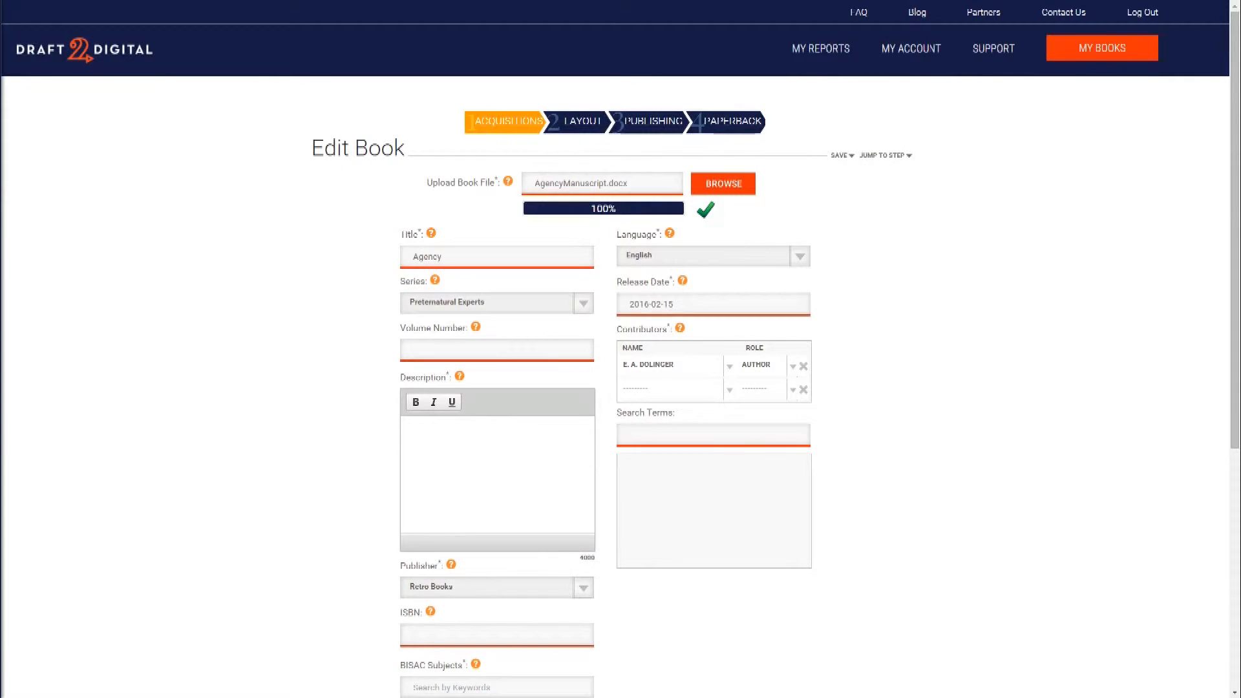
{"action": "scroll", "coordinate": [613, 291], "scroll_direction": "down", "scroll_amount": 1}
{"action": "left_click", "coordinate": [502, 287]}
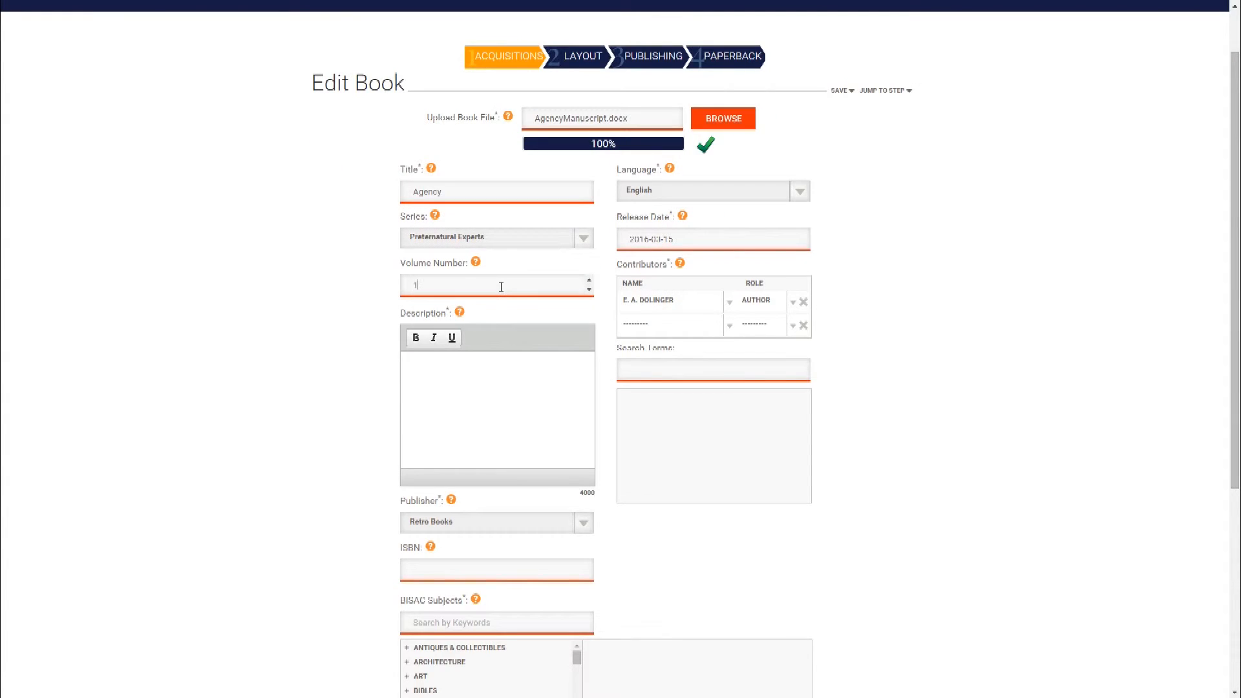
Add a second contributor by entering the person's full name and assign the Copy Editor role.
{"action": "left_click", "coordinate": [680, 331]}
{"action": "left_click", "coordinate": [746, 350]}
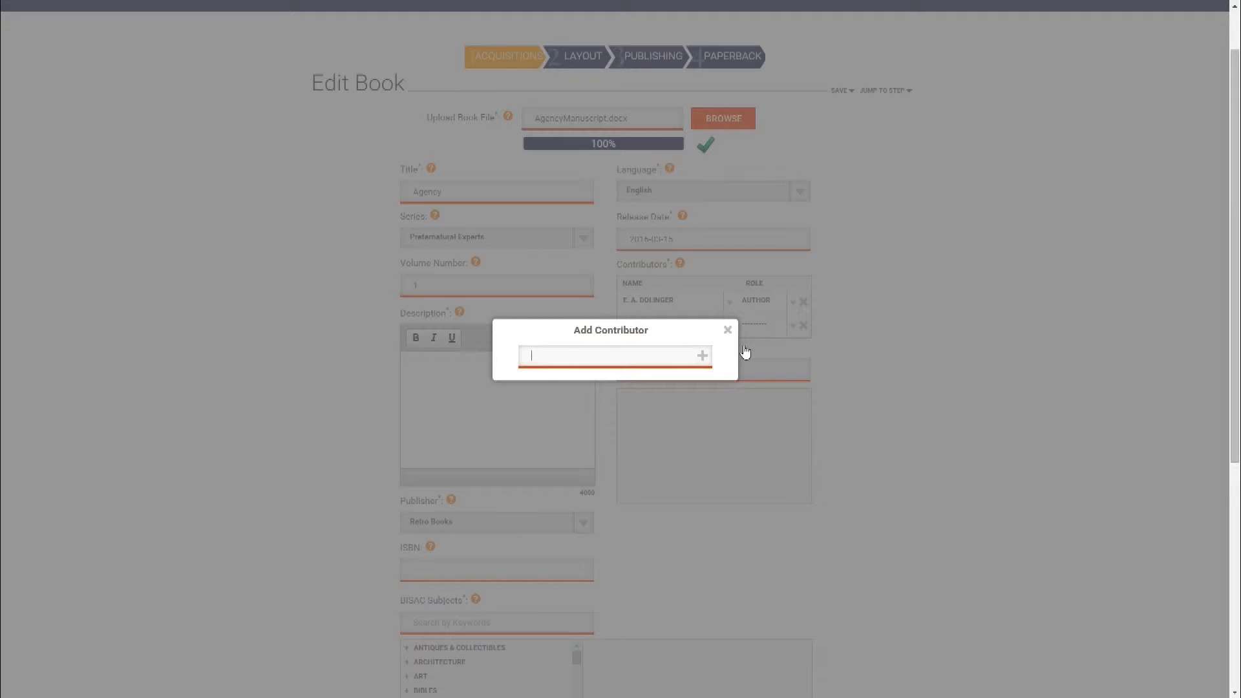
{"action": "type", "text": "Alexa Harridan"}
{"action": "key", "text": "Return"}
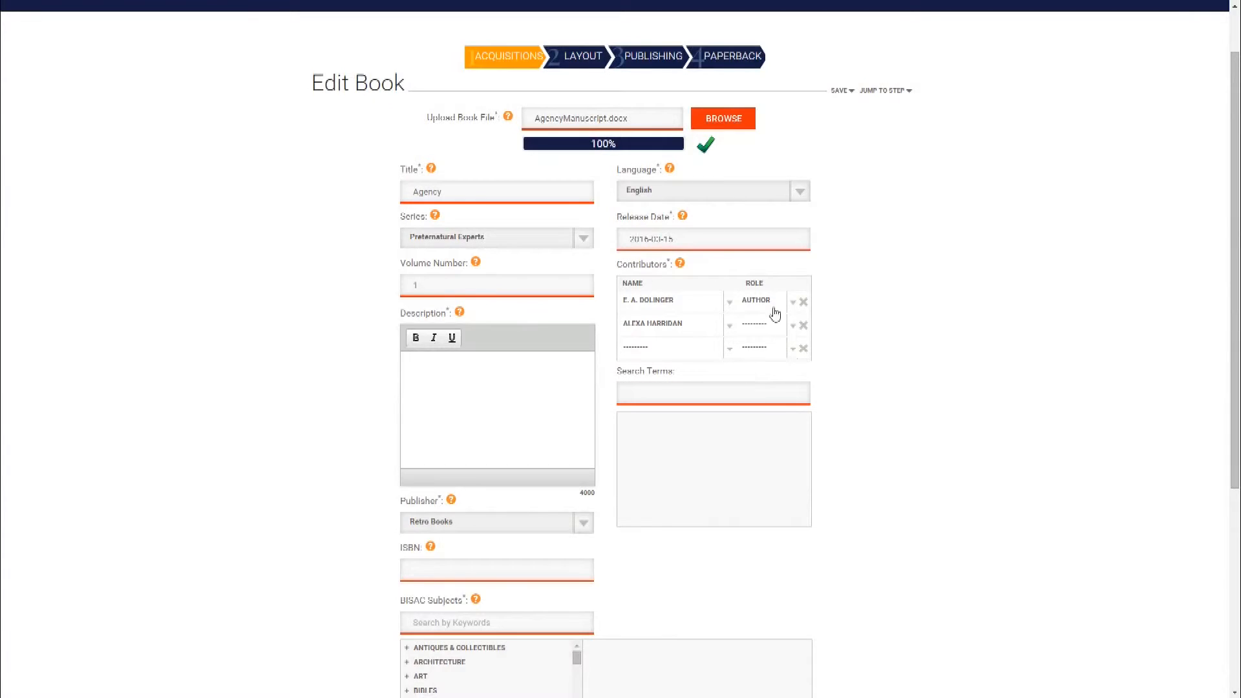
{"action": "left_click", "coordinate": [761, 325]}
{"action": "left_click", "coordinate": [777, 387]}
Paste the copied book blurb into the description and separate its paragraphs with line breaks.
{"action": "mouse_move", "coordinate": [673, 324]}
{"action": "left_mouse_down"}
{"action": "mouse_move", "coordinate": [679, 307]}
{"action": "mouse_move", "coordinate": [679, 330]}
{"action": "left_mouse_up"}
{"action": "key", "text": "ctrl+v"}
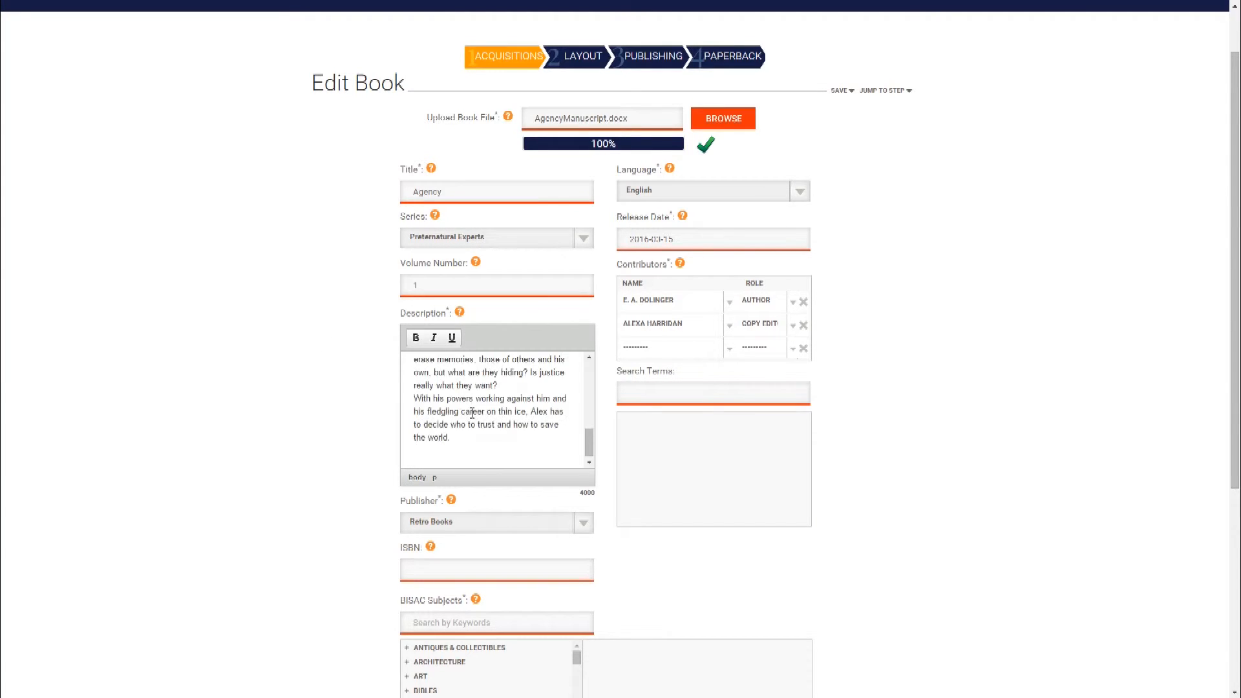
{"action": "left_click", "coordinate": [518, 396]}
{"action": "key", "text": "Return"}
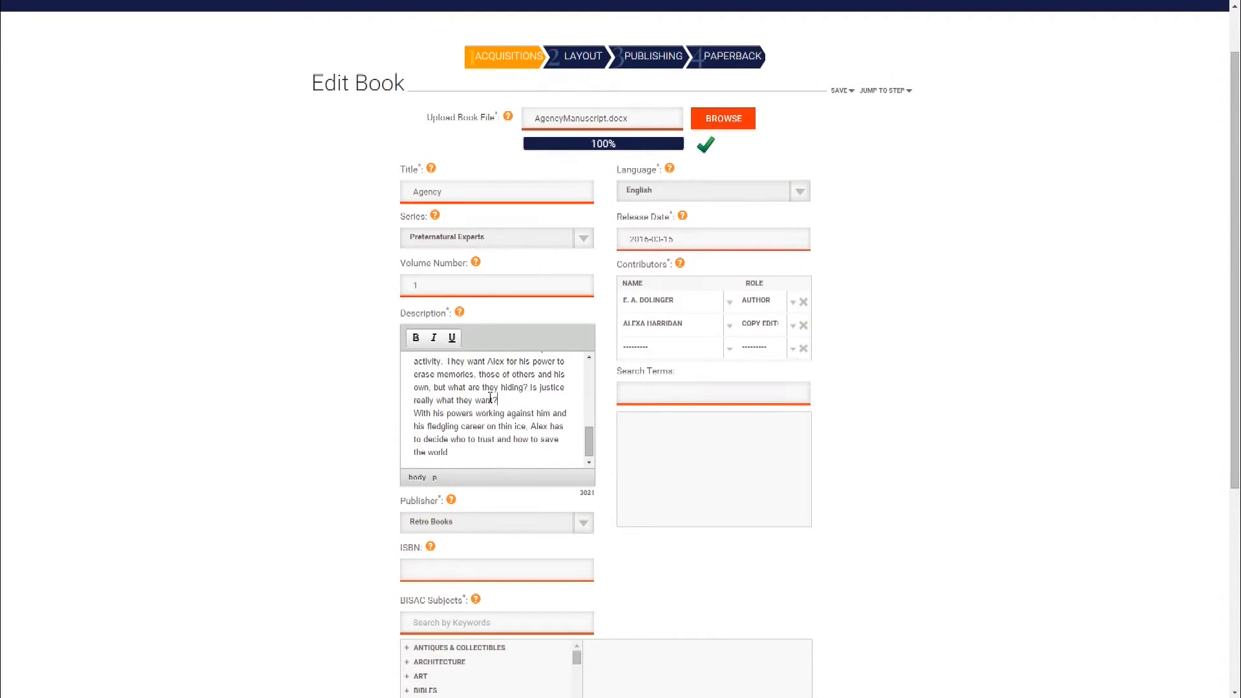
{"action": "scroll", "coordinate": [493, 392], "scroll_direction": "up", "scroll_amount": 5}
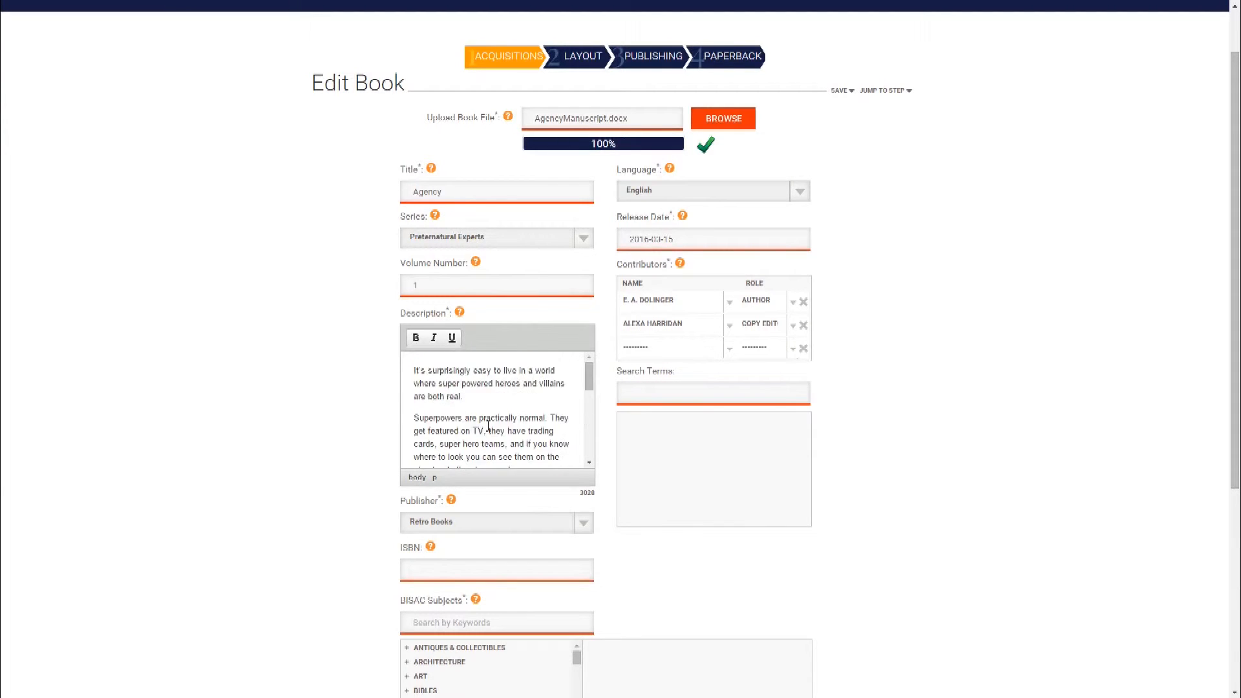
{"action": "scroll", "coordinate": [489, 425], "scroll_direction": "up", "scroll_amount": 3}
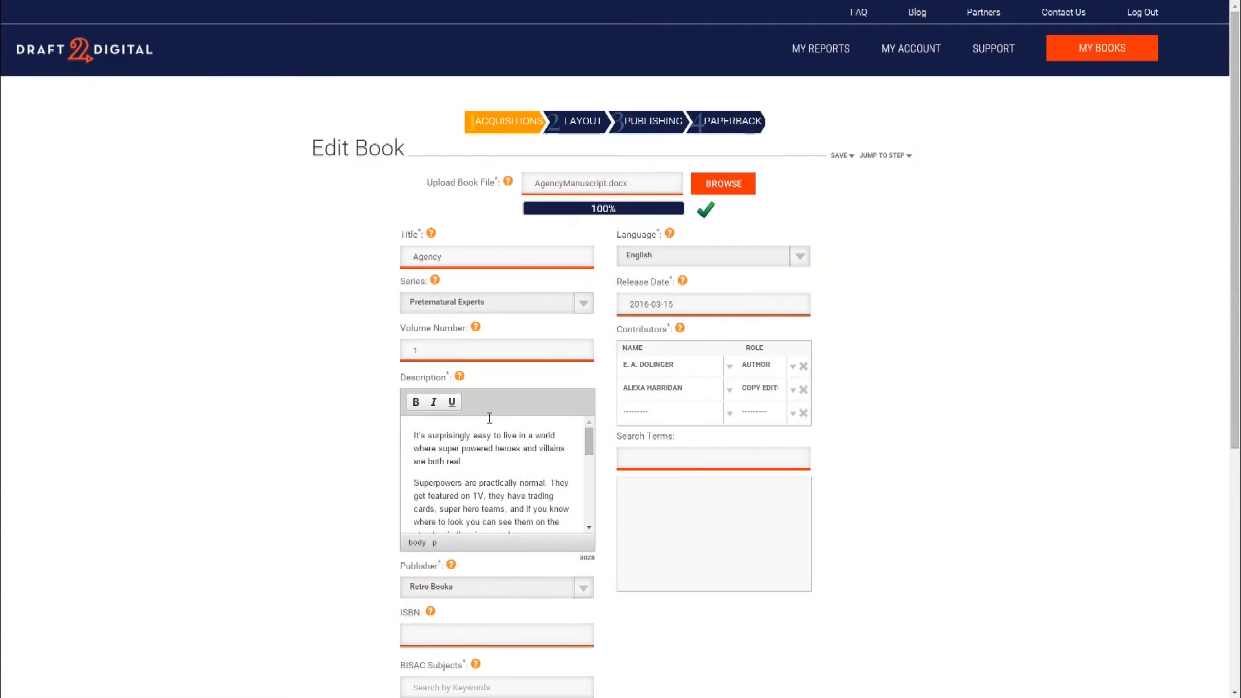
Make the description's opening sentence, "It's surprisingly easy to live in a world where super powered heroes and villains are both real," bold.
{"action": "left_click_drag", "start_coordinate": [489, 464], "coordinate": [400, 433]}
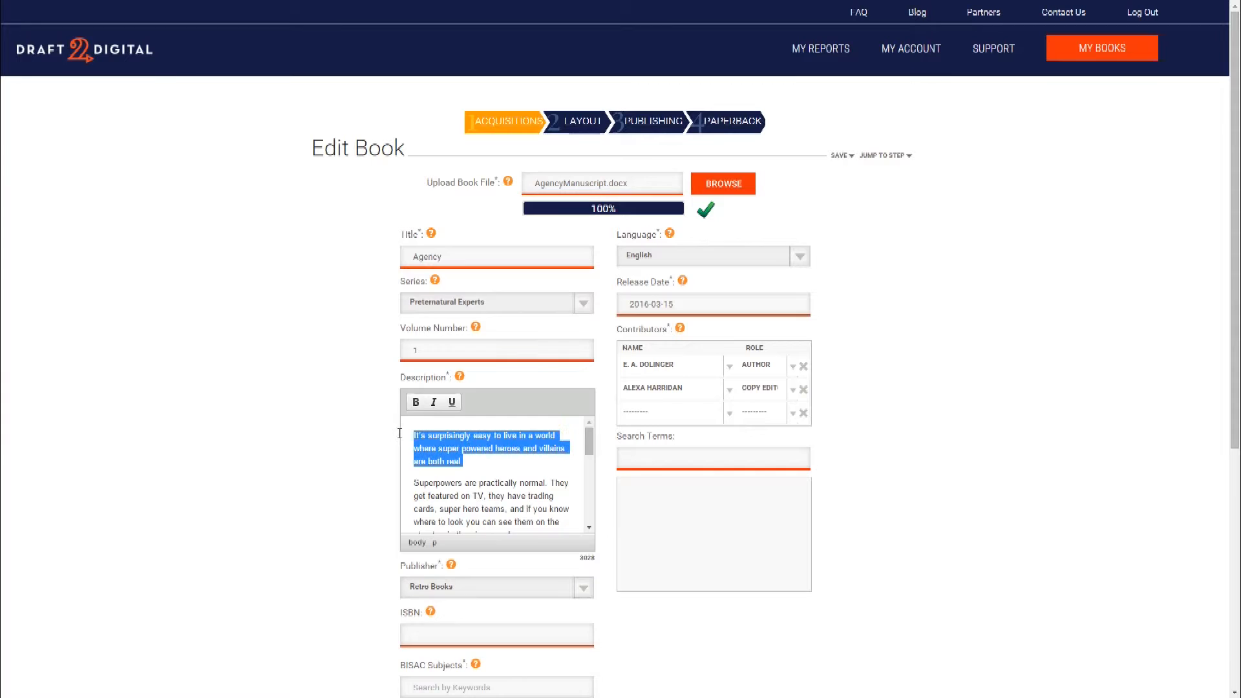
{"action": "left_click", "coordinate": [416, 402]}
{"action": "left_click", "coordinate": [520, 481]}
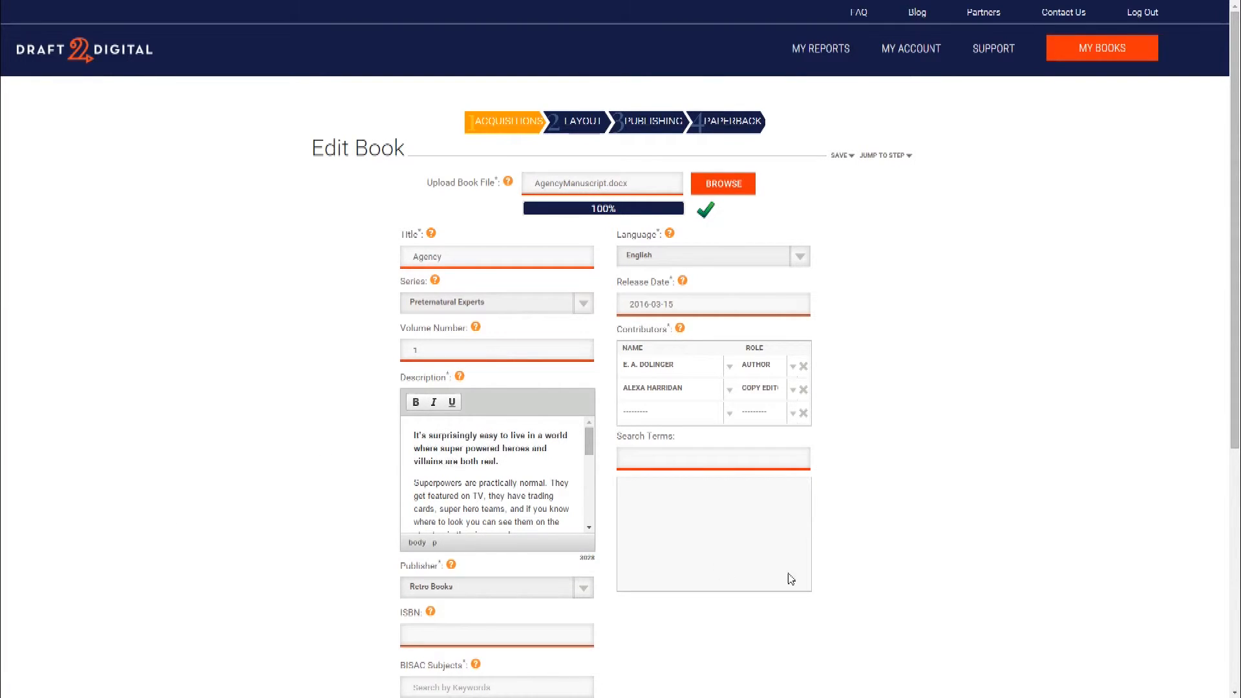
Add the search terms superhero, hero, powers and agent to the book.
{"action": "scroll", "coordinate": [789, 576], "scroll_direction": "down", "scroll_amount": 4}
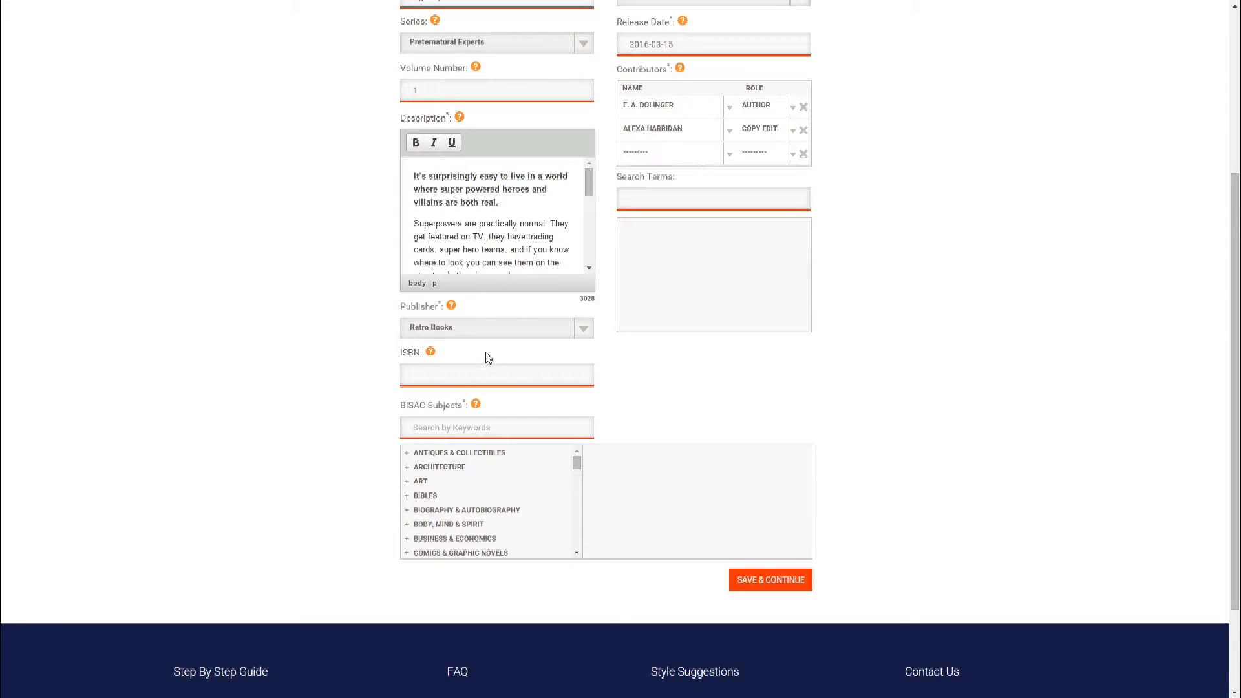
{"action": "left_click", "coordinate": [646, 202]}
{"action": "left_click", "coordinate": [645, 198]}
{"action": "type", "text": "superhero"}
{"action": "key", "text": "Return"}
{"action": "type", "text": "hero"}
{"action": "key", "text": "Return"}
{"action": "type", "text": "powers"}
{"action": "key", "text": "Return"}
{"action": "type", "text": "agent"}
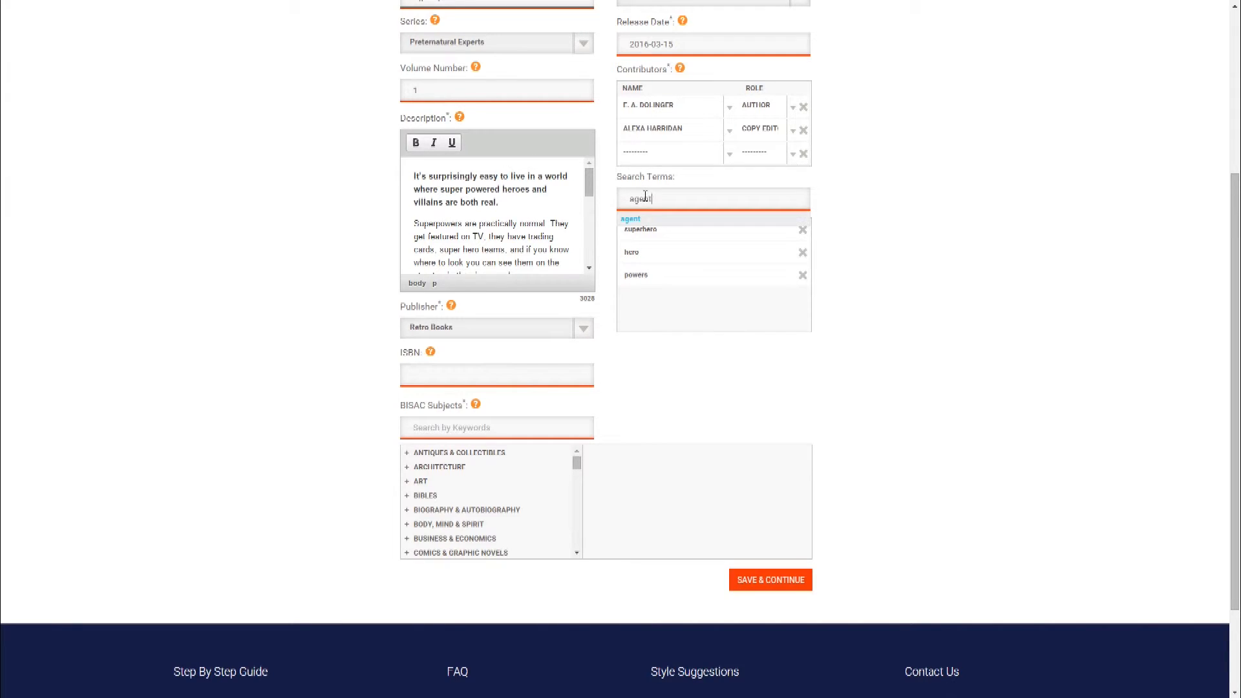
{"action": "key", "text": "Return"}
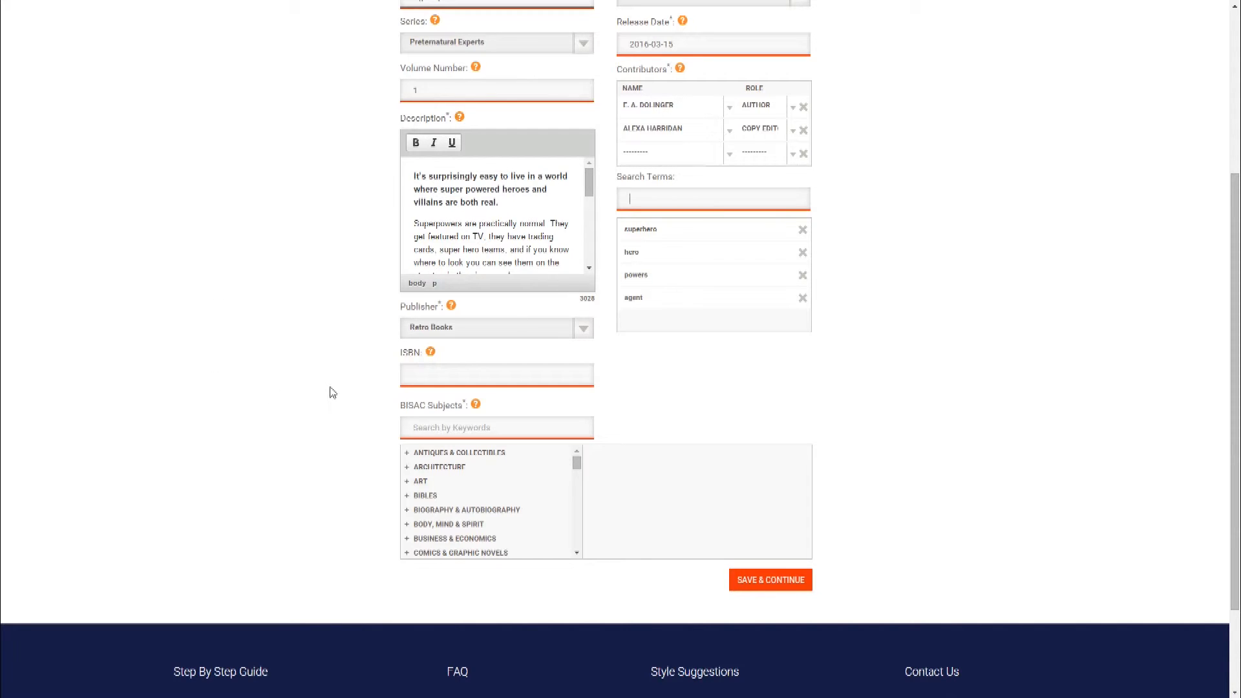
Assign the BISAC subjects Fiction / Fantasy / Paranormal and Fiction / Fantasy / Urban Life, then collapse the Fantasy category.
{"action": "scroll", "coordinate": [332, 393], "scroll_direction": "down", "scroll_amount": 1}
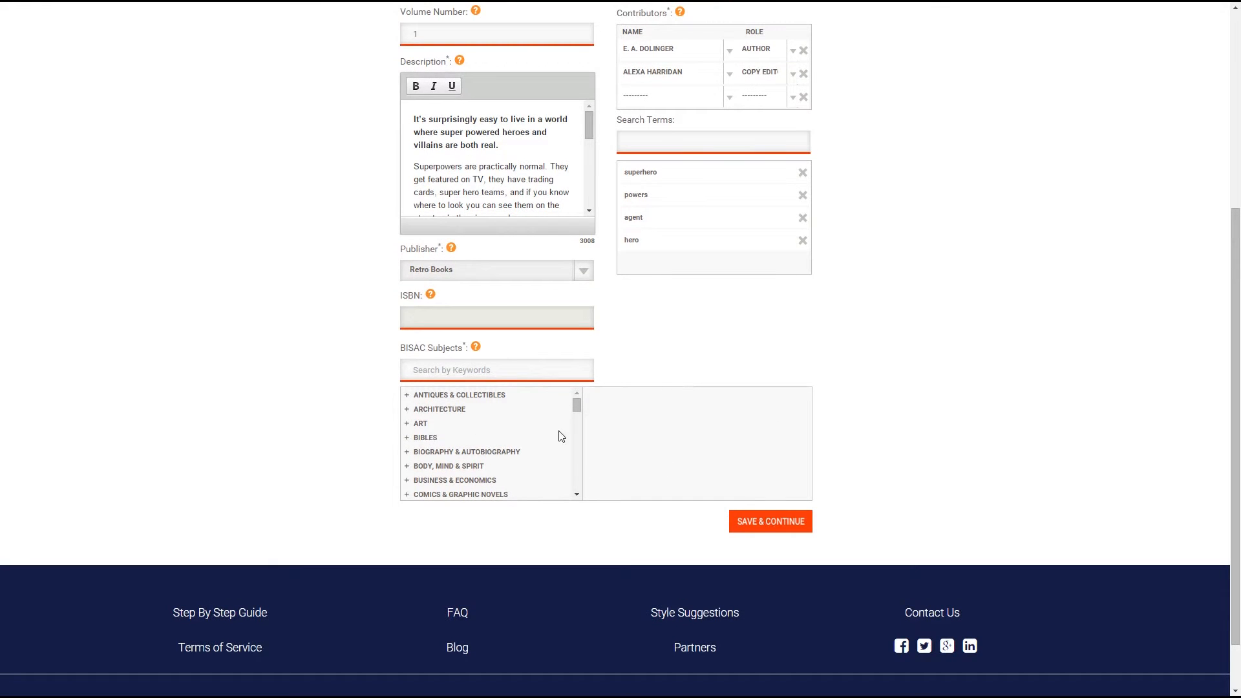
{"action": "left_click", "coordinate": [577, 495]}
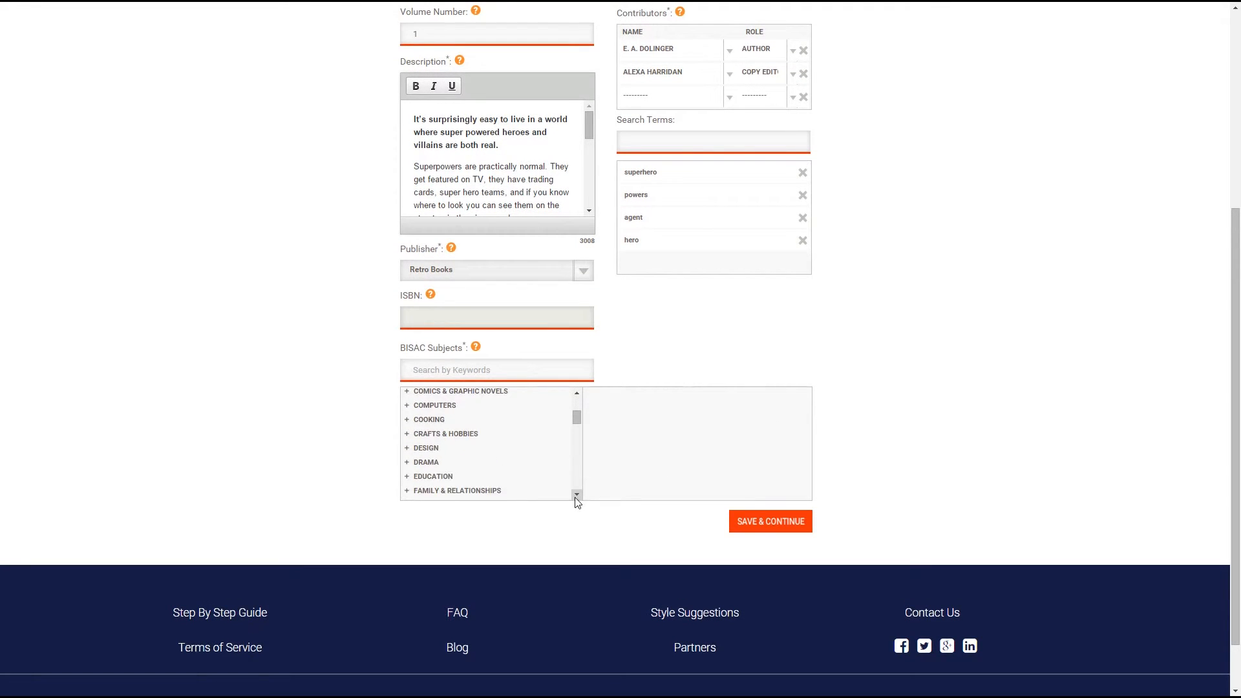
{"action": "left_click", "coordinate": [577, 494]}
{"action": "left_click", "coordinate": [577, 495]}
{"action": "left_click", "coordinate": [407, 429]}
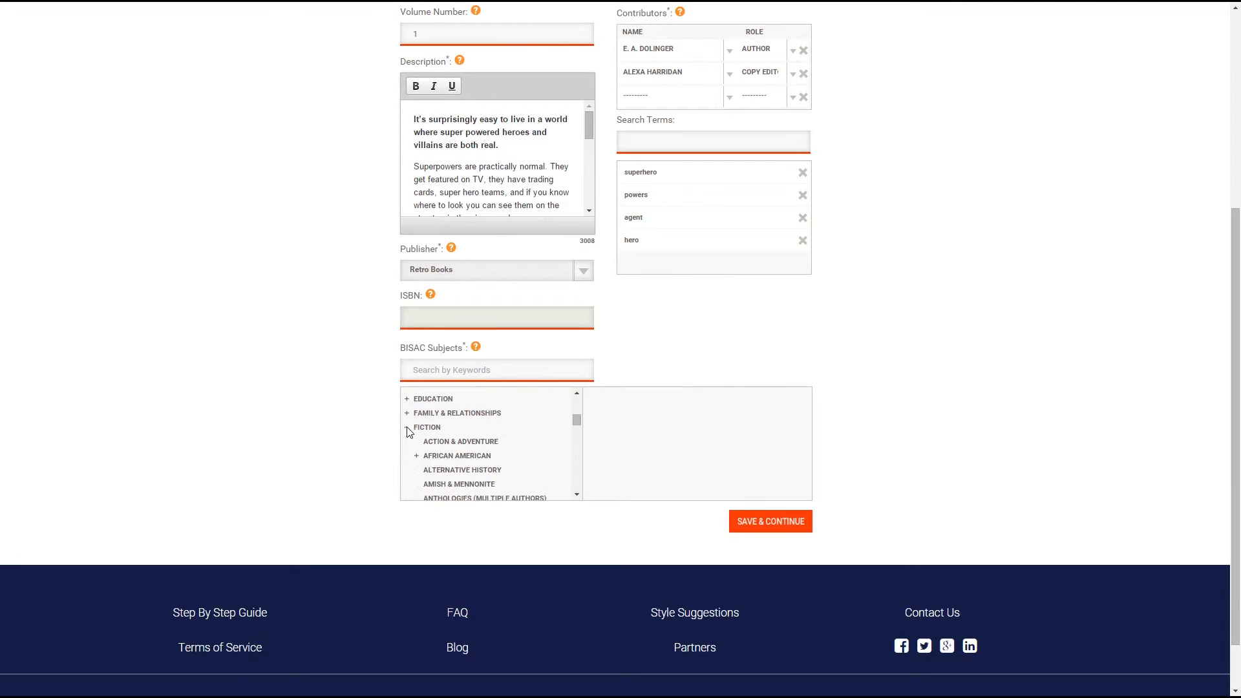
{"action": "scroll", "coordinate": [526, 457], "scroll_direction": "down", "scroll_amount": 2}
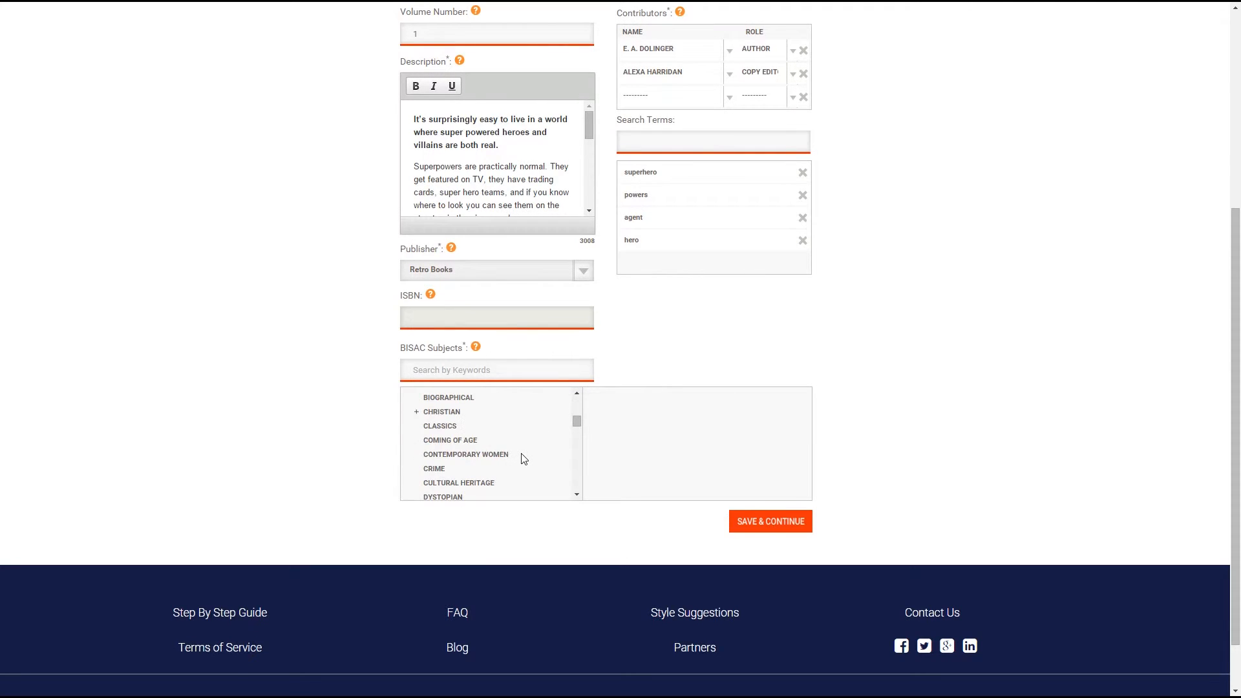
{"action": "scroll", "coordinate": [524, 458], "scroll_direction": "down", "scroll_amount": 2}
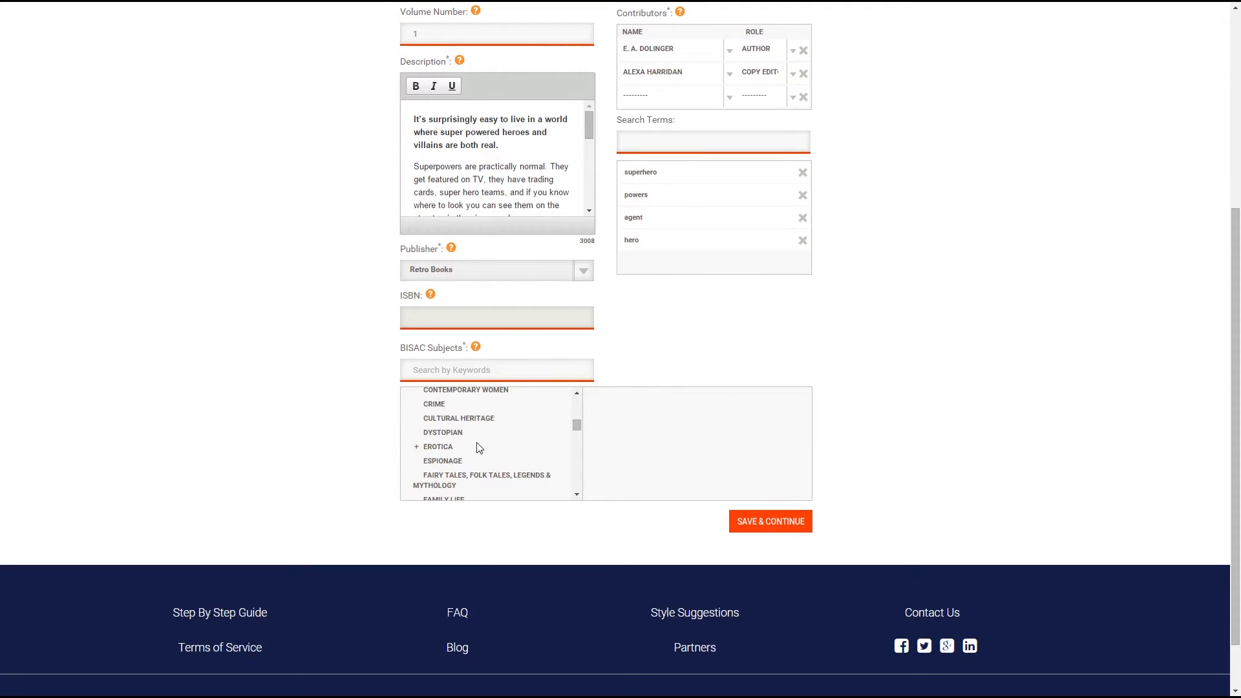
{"action": "scroll", "coordinate": [544, 471], "scroll_direction": "down", "scroll_amount": 2}
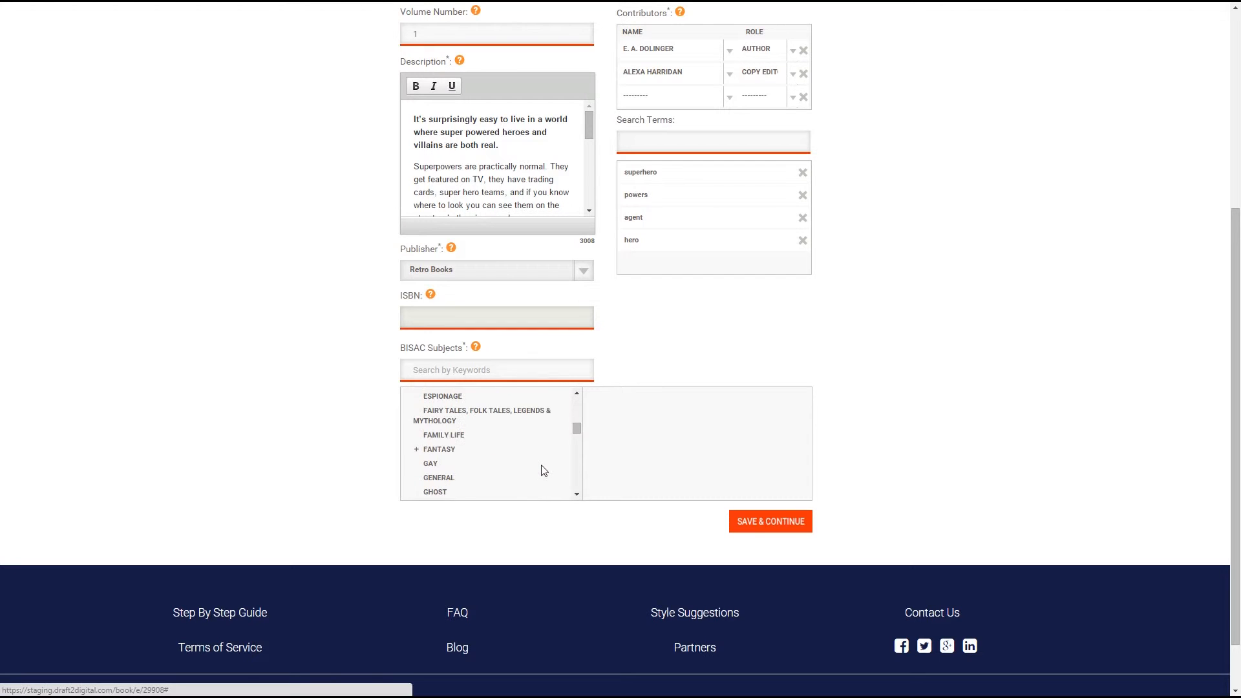
{"action": "left_click", "coordinate": [417, 449]}
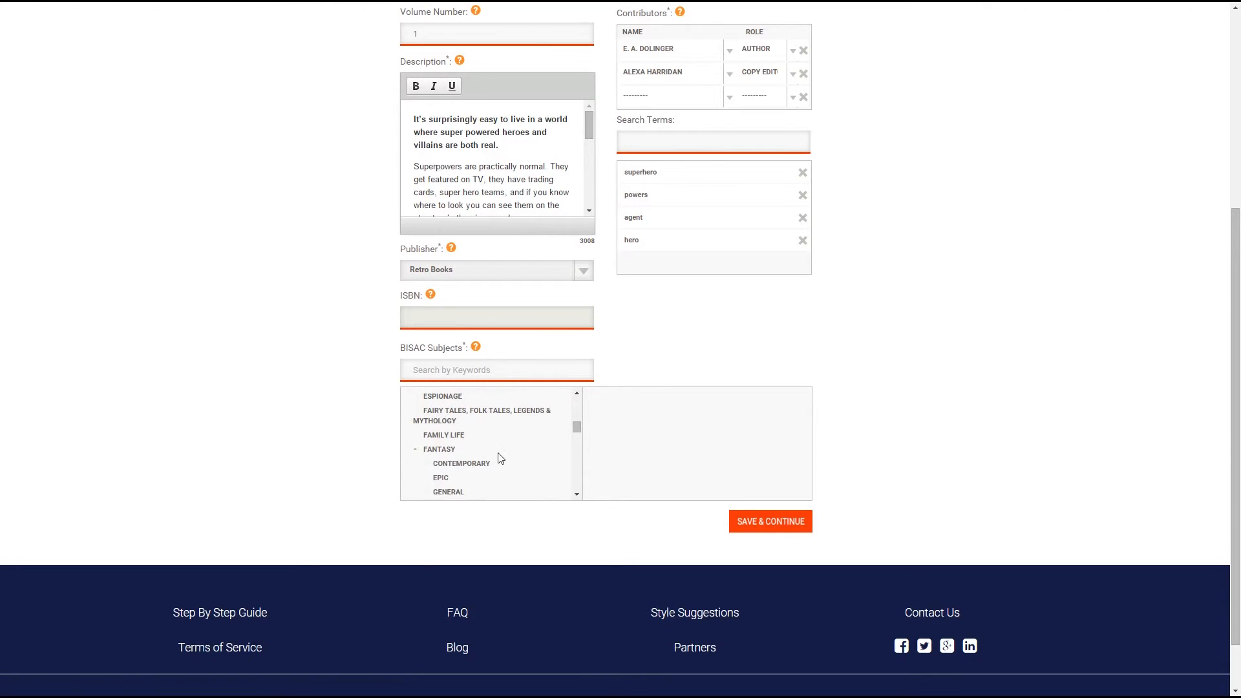
{"action": "scroll", "coordinate": [499, 458], "scroll_direction": "down", "scroll_amount": 1}
{"action": "left_click", "coordinate": [465, 457]}
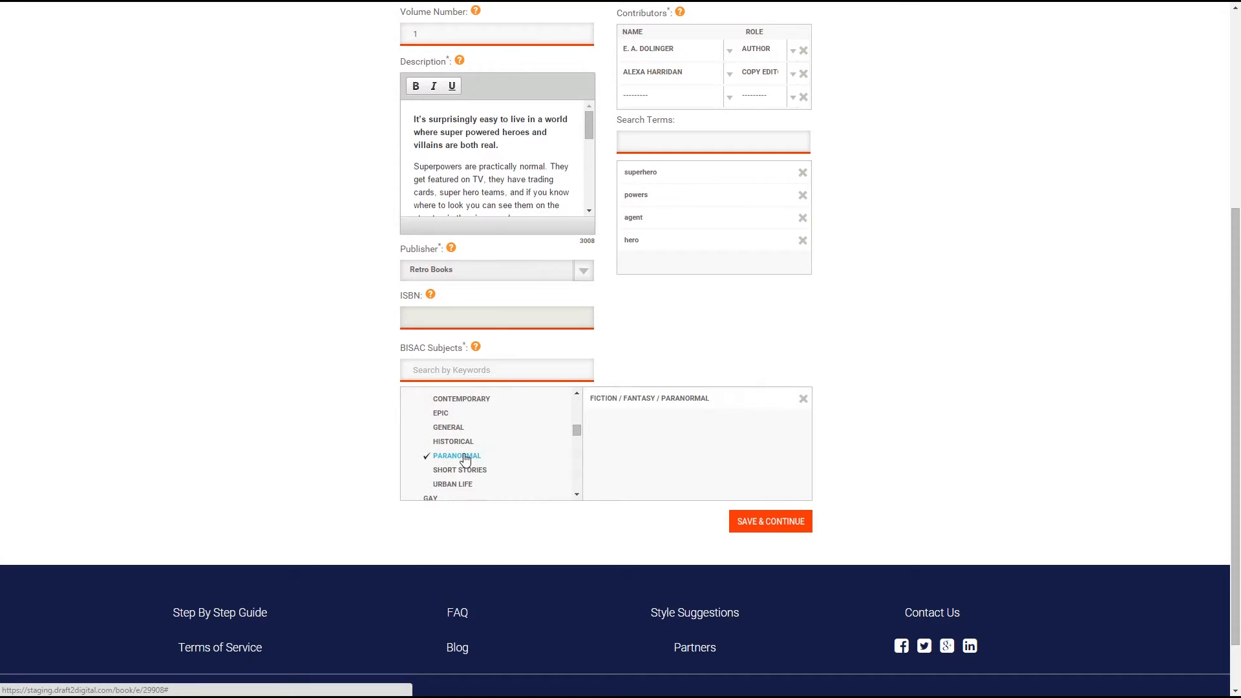
{"action": "left_click", "coordinate": [465, 487]}
{"action": "scroll", "coordinate": [480, 435], "scroll_direction": "up", "scroll_amount": 1}
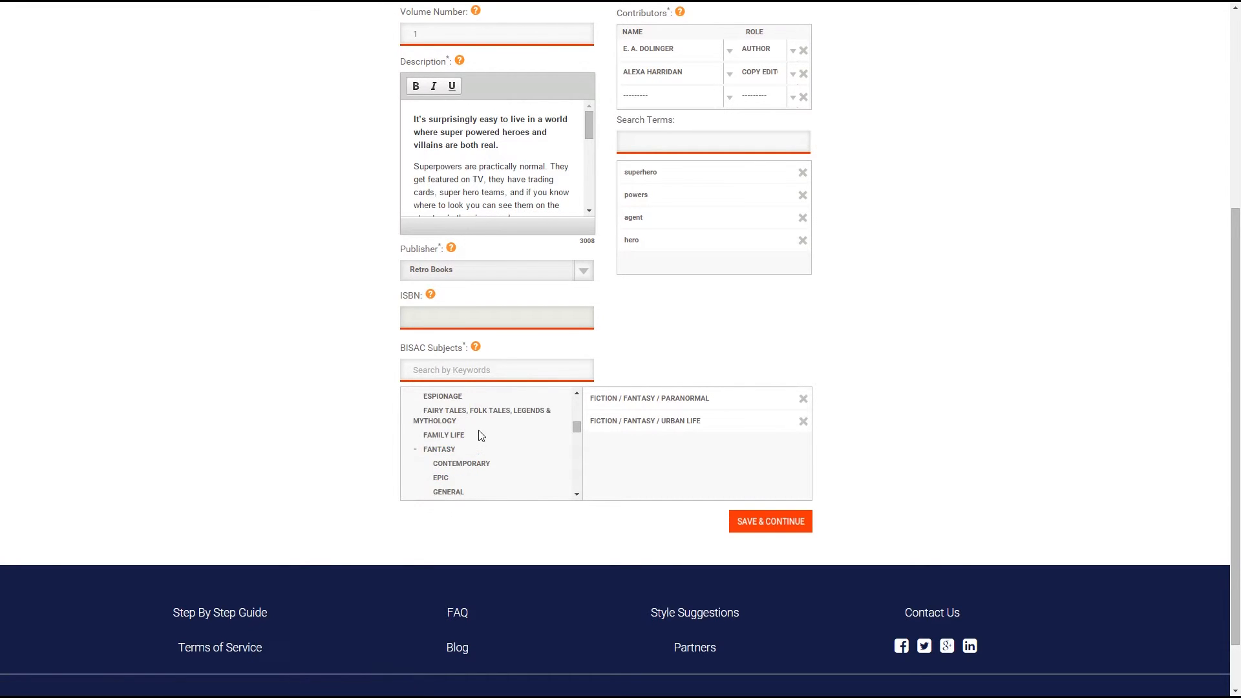
{"action": "left_click", "coordinate": [417, 451]}
{"action": "scroll", "coordinate": [466, 440], "scroll_direction": "up", "scroll_amount": 2}
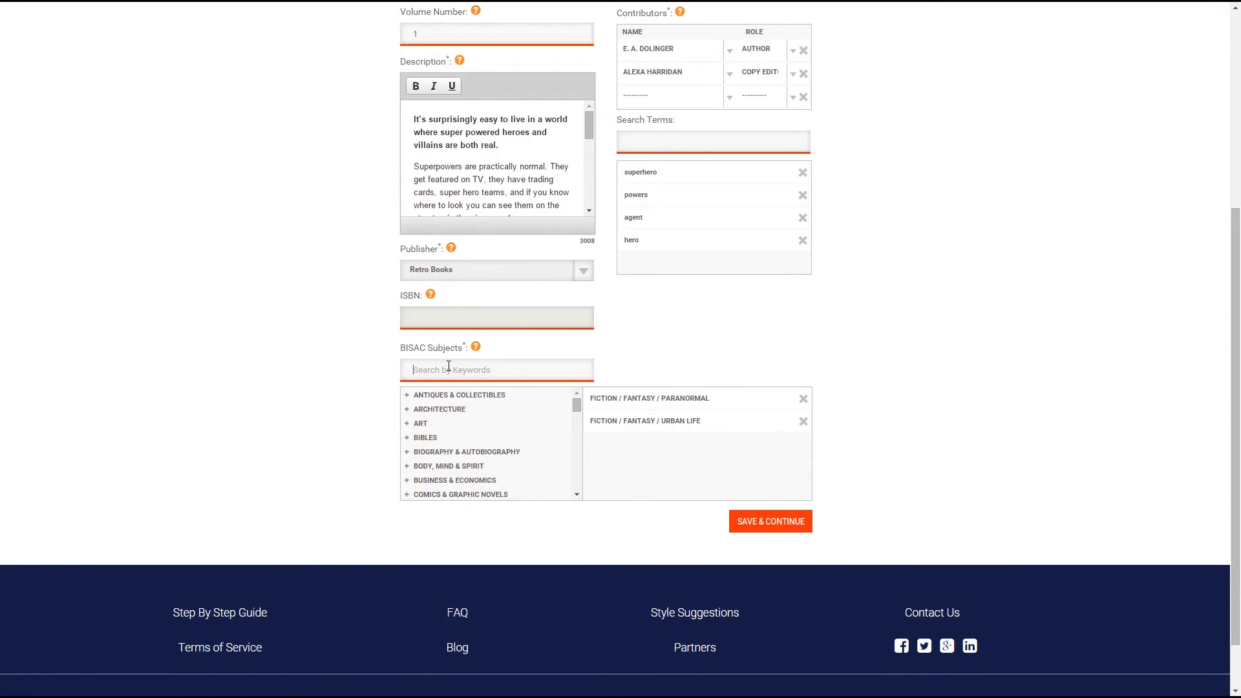
Search the BISAC subjects for dystopian and assign Fiction / Dystopian to the book.
{"action": "type", "text": "dystopian"}
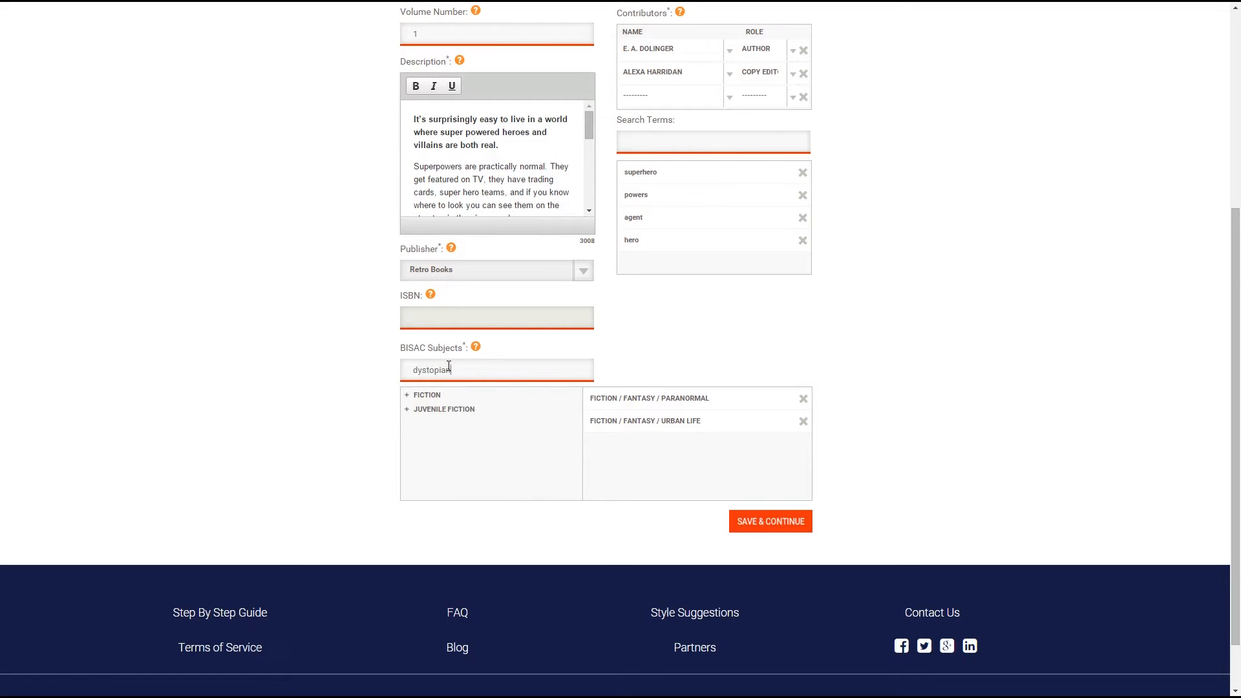
{"action": "left_click", "coordinate": [417, 397]}
{"action": "left_click", "coordinate": [432, 409]}
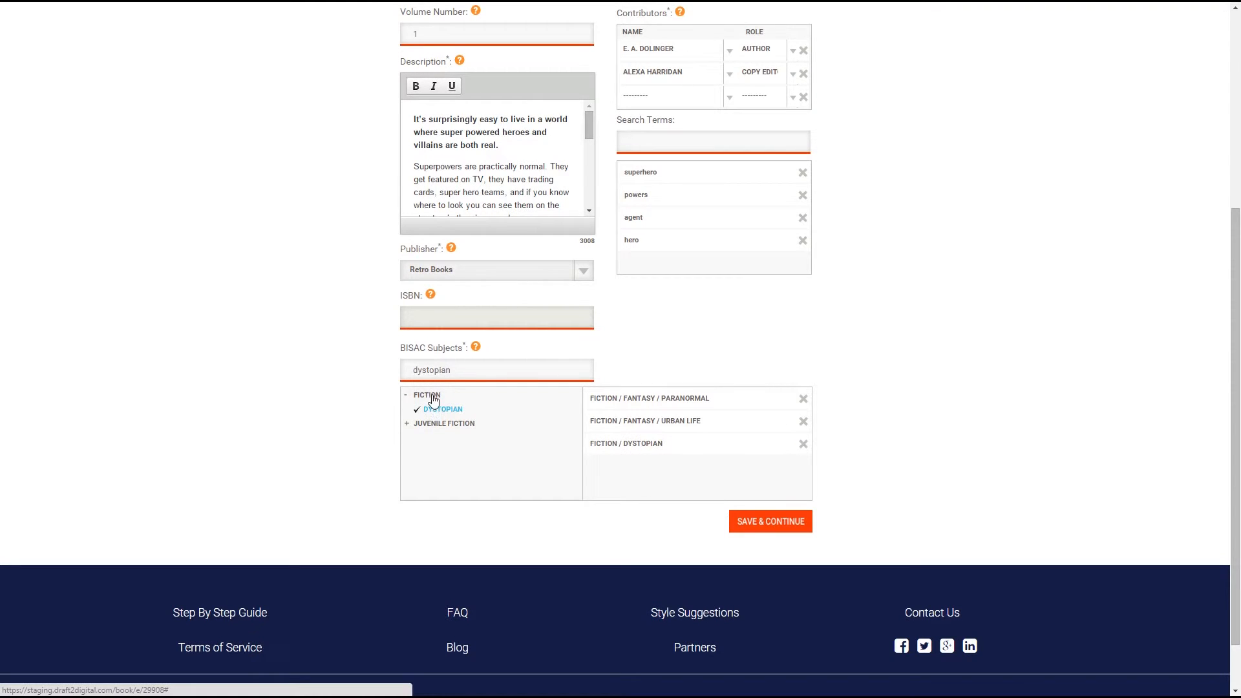
Replace the subject search with crime and assign Fiction / Crime to the book.
{"action": "left_click_drag", "start_coordinate": [456, 373], "coordinate": [394, 369]}
{"action": "key", "text": "BackSpace"}
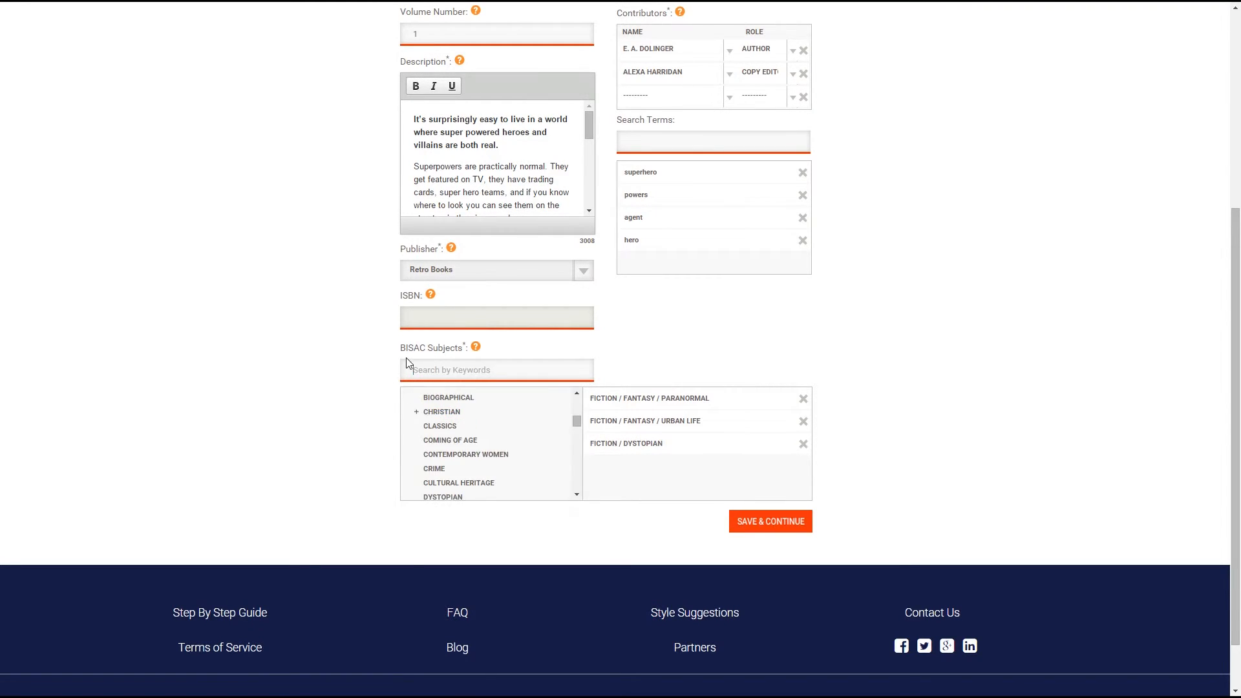
{"action": "type", "text": "crime"}
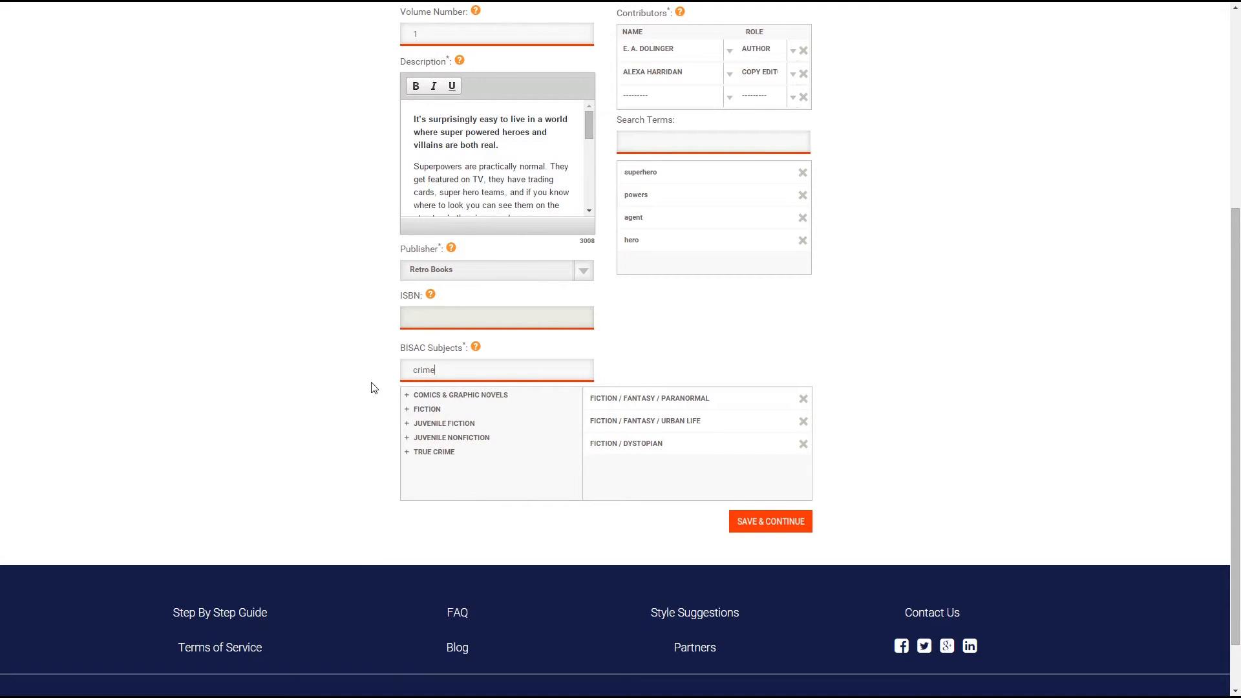
{"action": "left_click", "coordinate": [407, 409]}
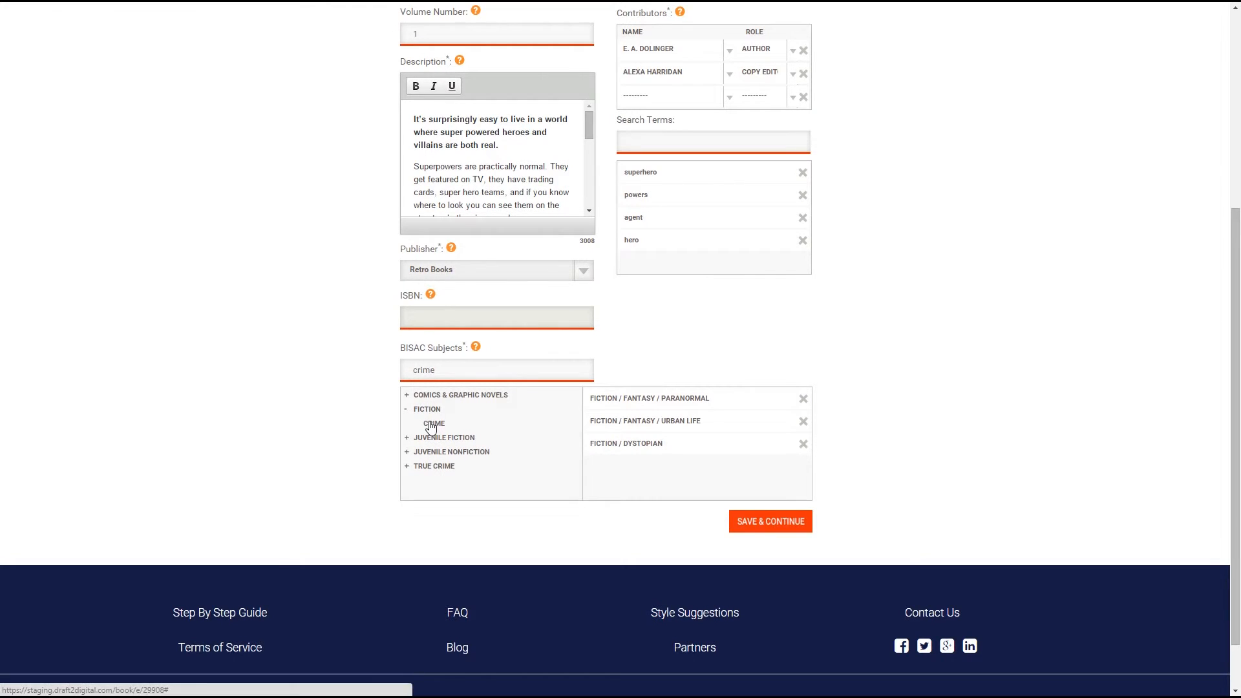
{"action": "left_click", "coordinate": [431, 428]}
Replace the subject search with action and assign Fiction / Action & Adventure to the book.
{"action": "left_click_drag", "start_coordinate": [448, 371], "coordinate": [292, 354]}
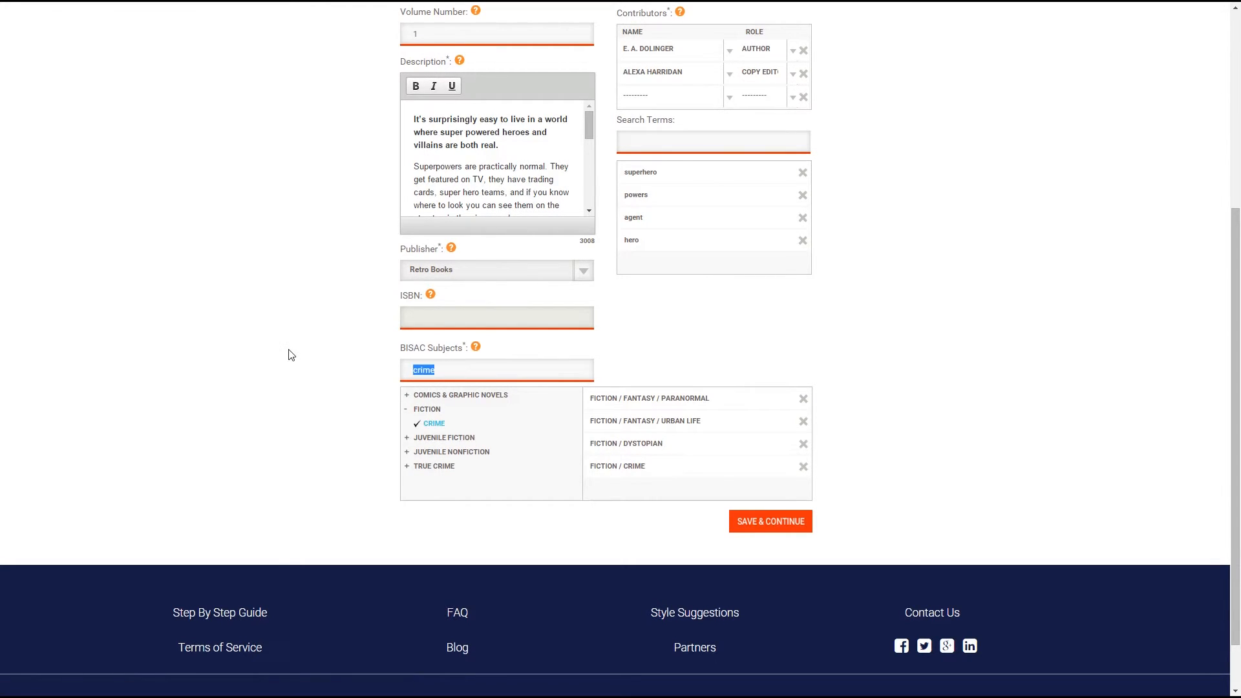
{"action": "key", "text": "BackSpace"}
{"action": "type", "text": "action"}
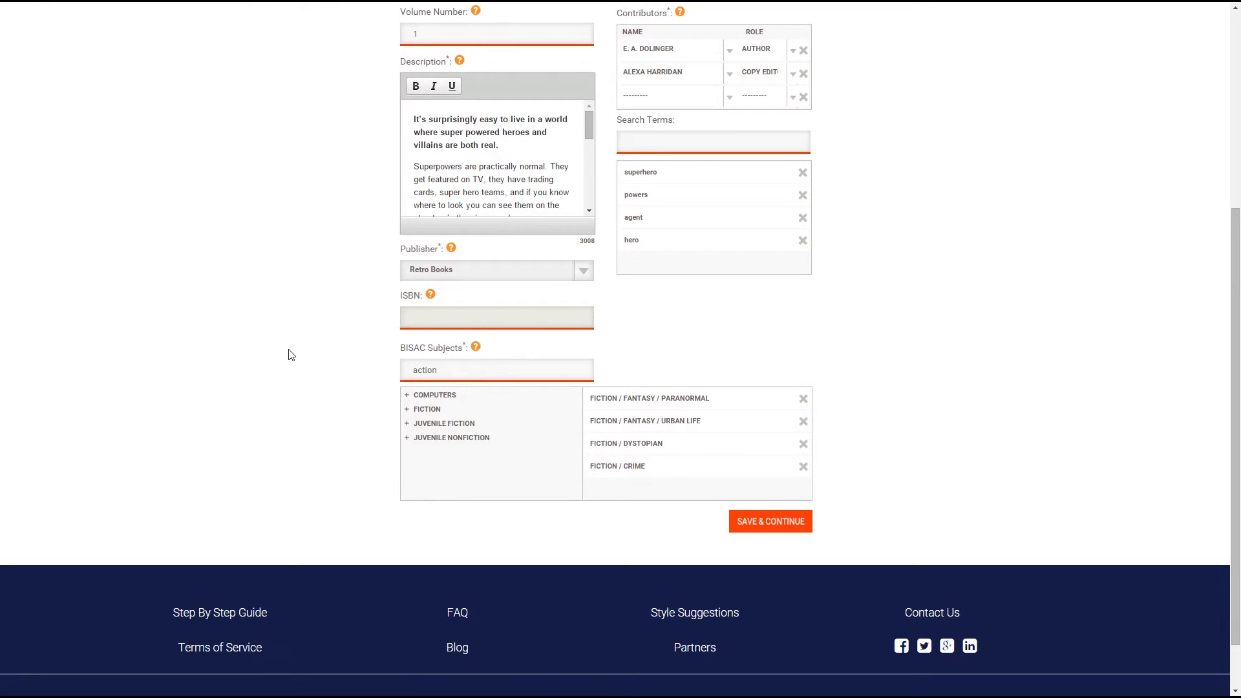
{"action": "left_click", "coordinate": [408, 411]}
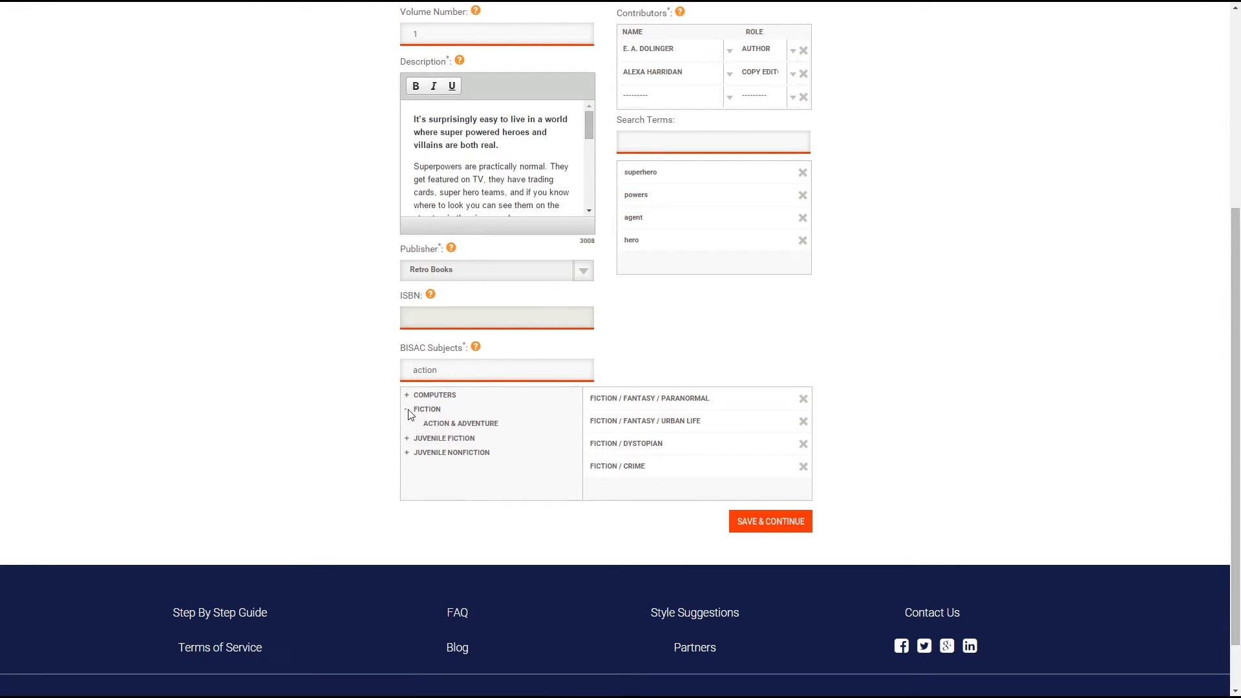
{"action": "left_click", "coordinate": [446, 425]}
Search the subjects for crime again and try removing and re-adding Fiction / Crime, both in the subject tree and in the assigned list.
{"action": "left_click", "coordinate": [526, 369]}
{"action": "type", "text": "crime"}
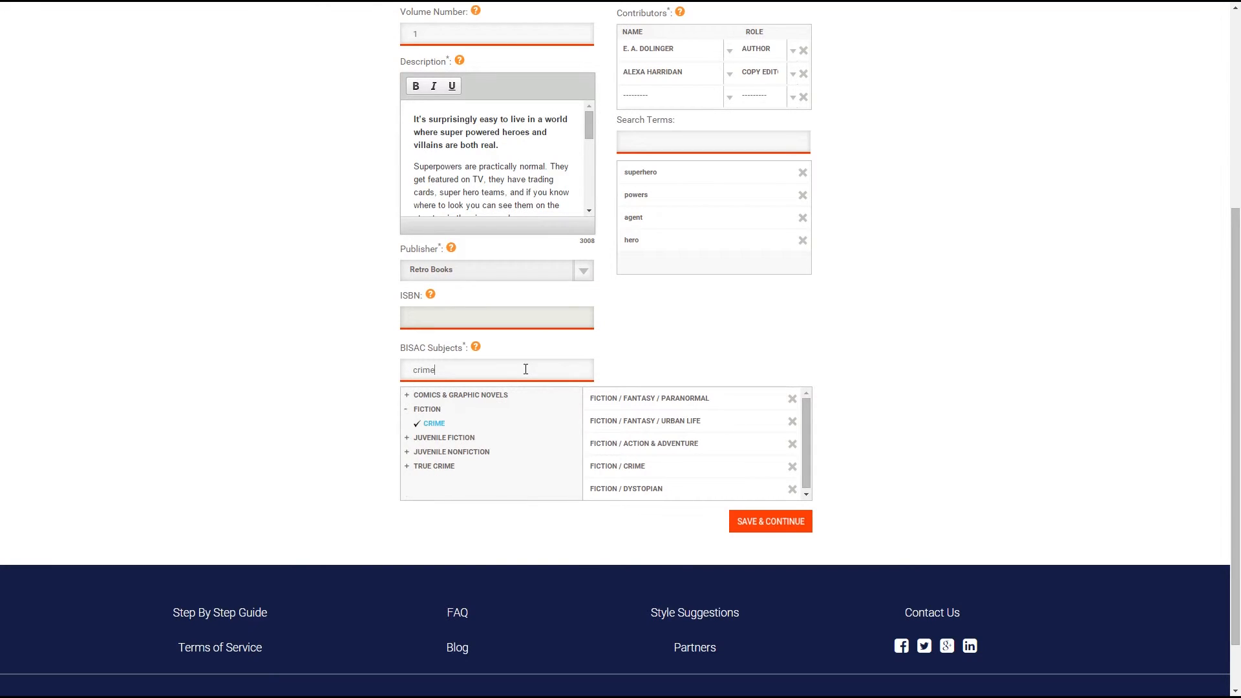
{"action": "left_click", "coordinate": [407, 410]}
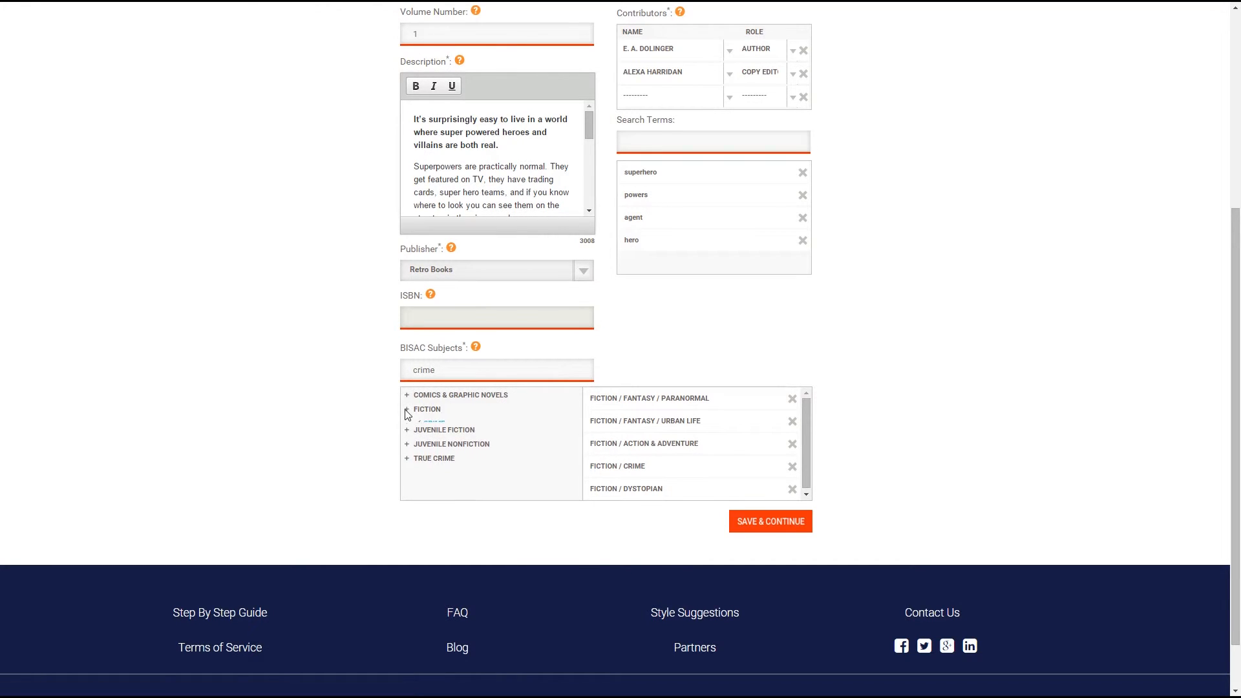
{"action": "left_click", "coordinate": [406, 409]}
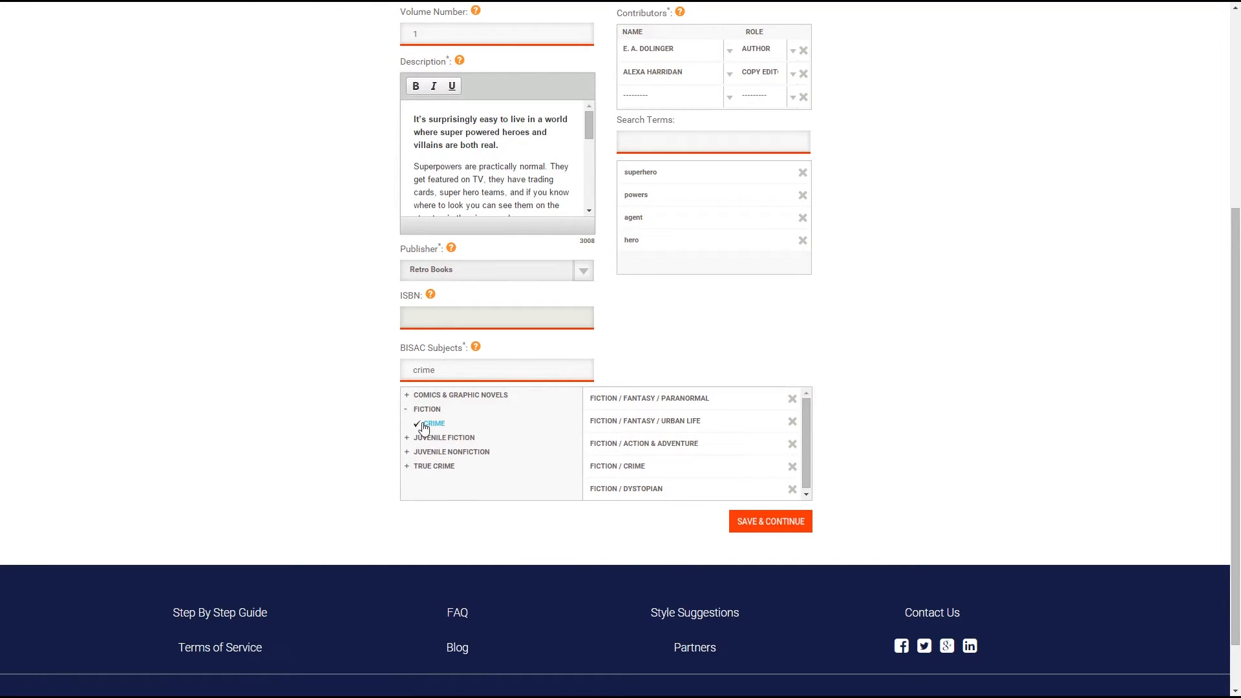
{"action": "left_click", "coordinate": [419, 428]}
{"action": "left_click", "coordinate": [420, 428]}
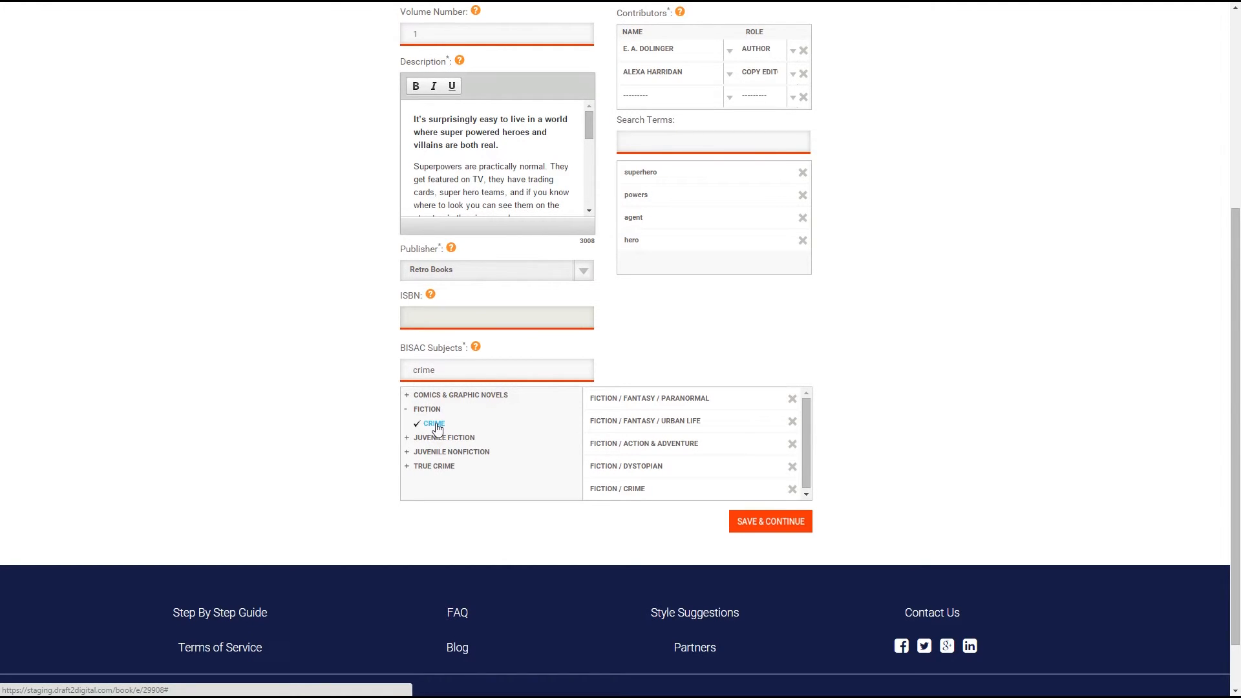
{"action": "left_click", "coordinate": [435, 425]}
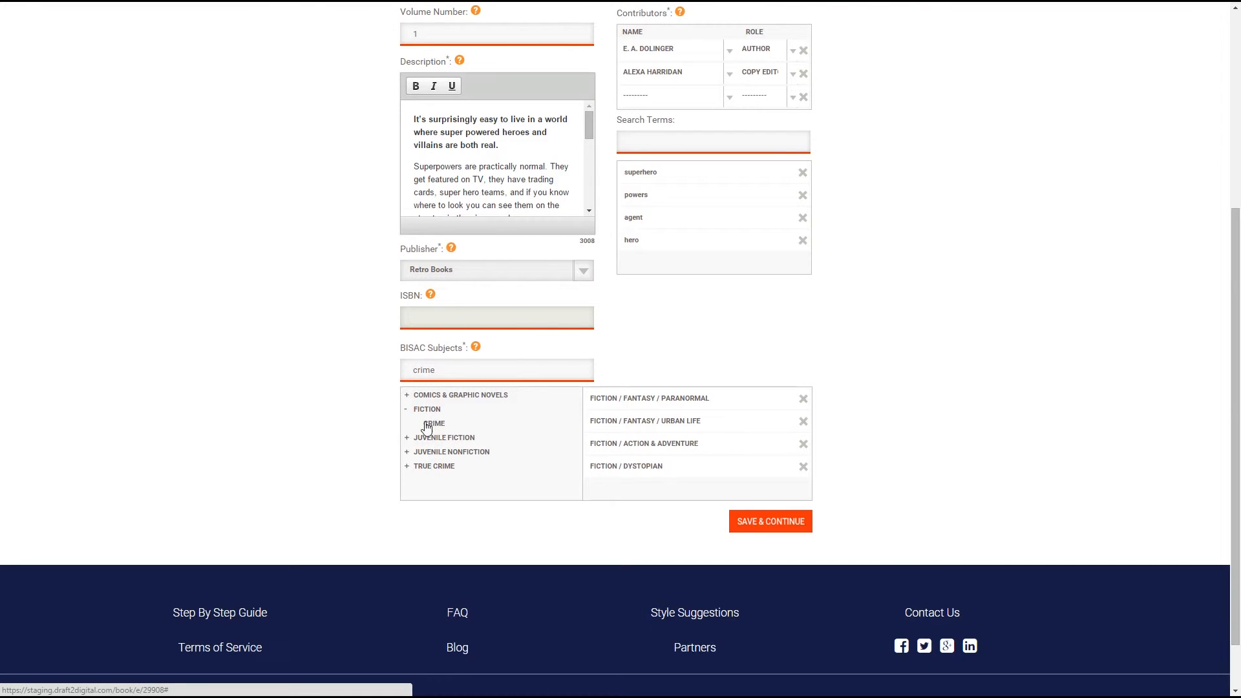
{"action": "left_click", "coordinate": [418, 426]}
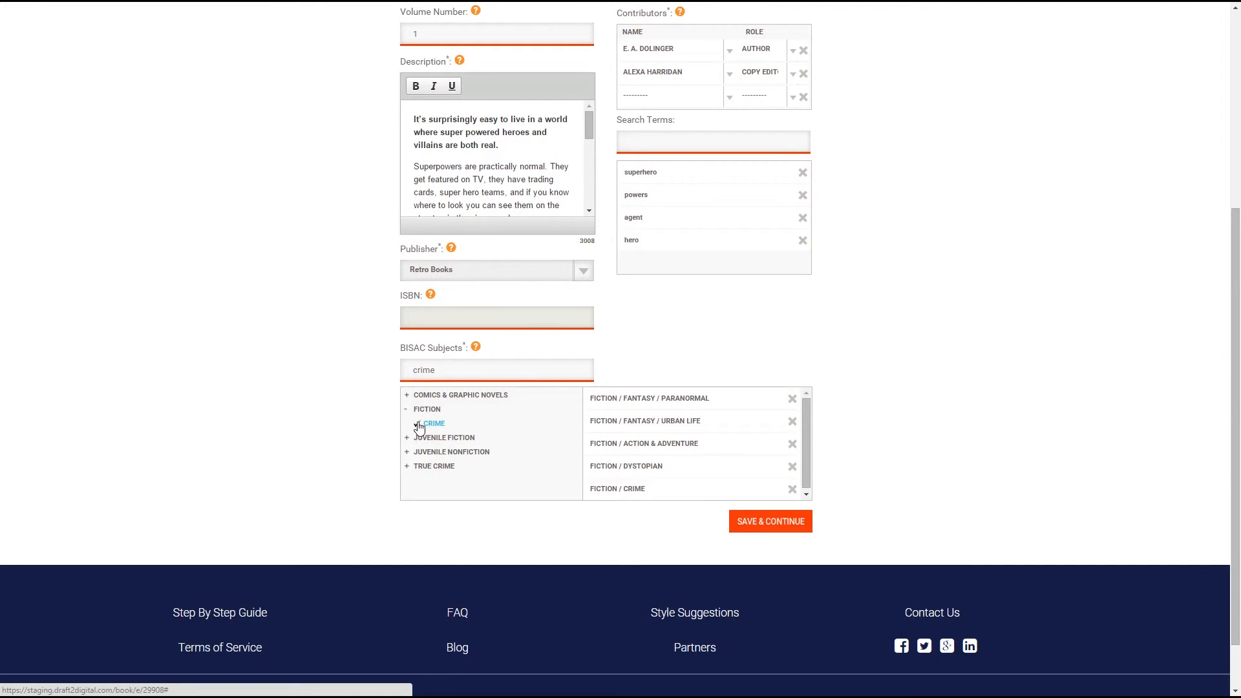
{"action": "left_click", "coordinate": [418, 425]}
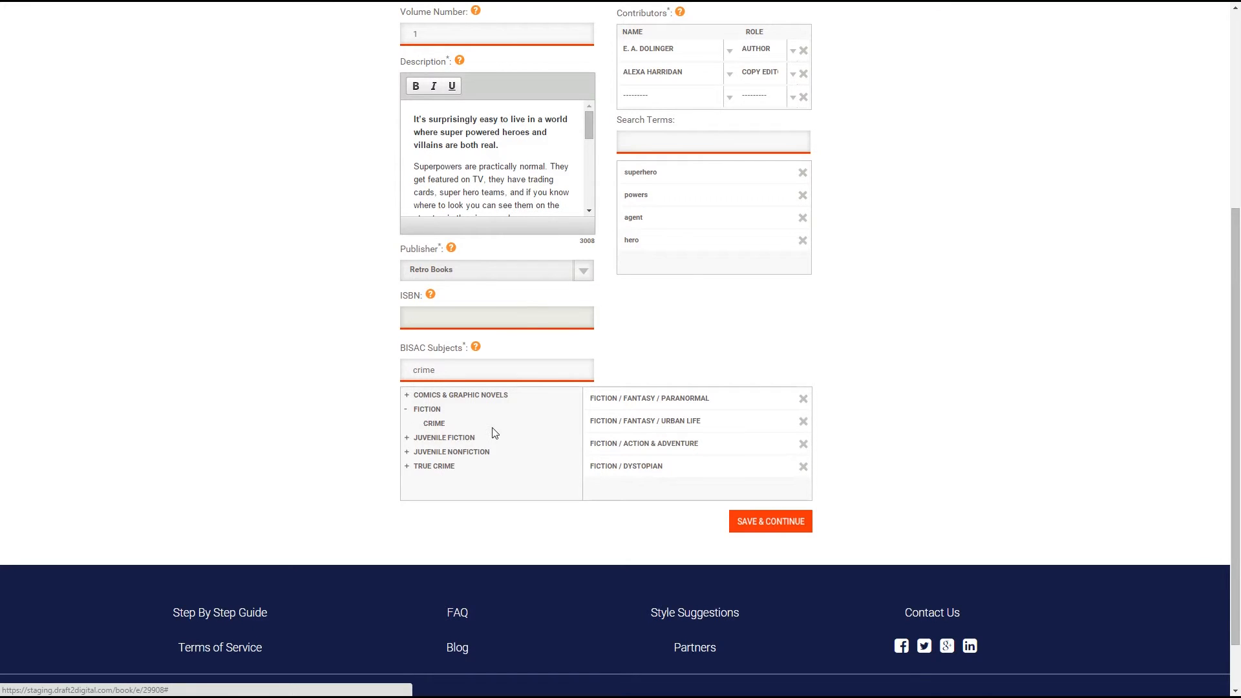
{"action": "left_click", "coordinate": [431, 427]}
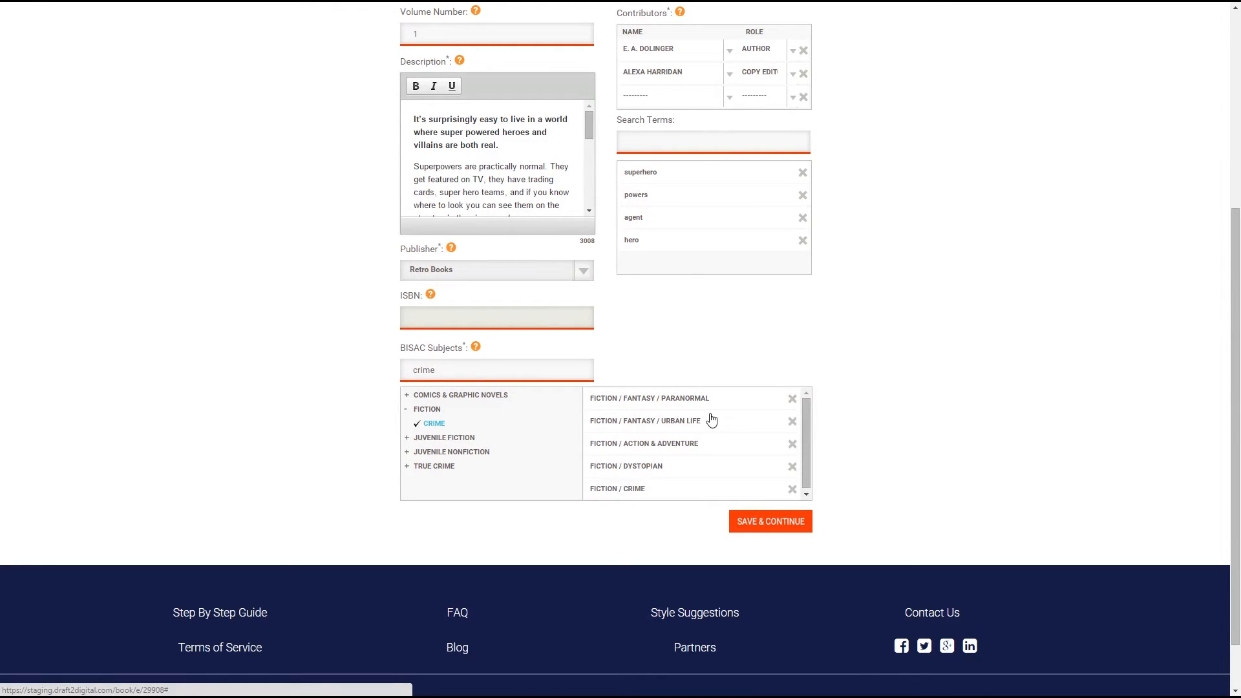
{"action": "left_click", "coordinate": [793, 491]}
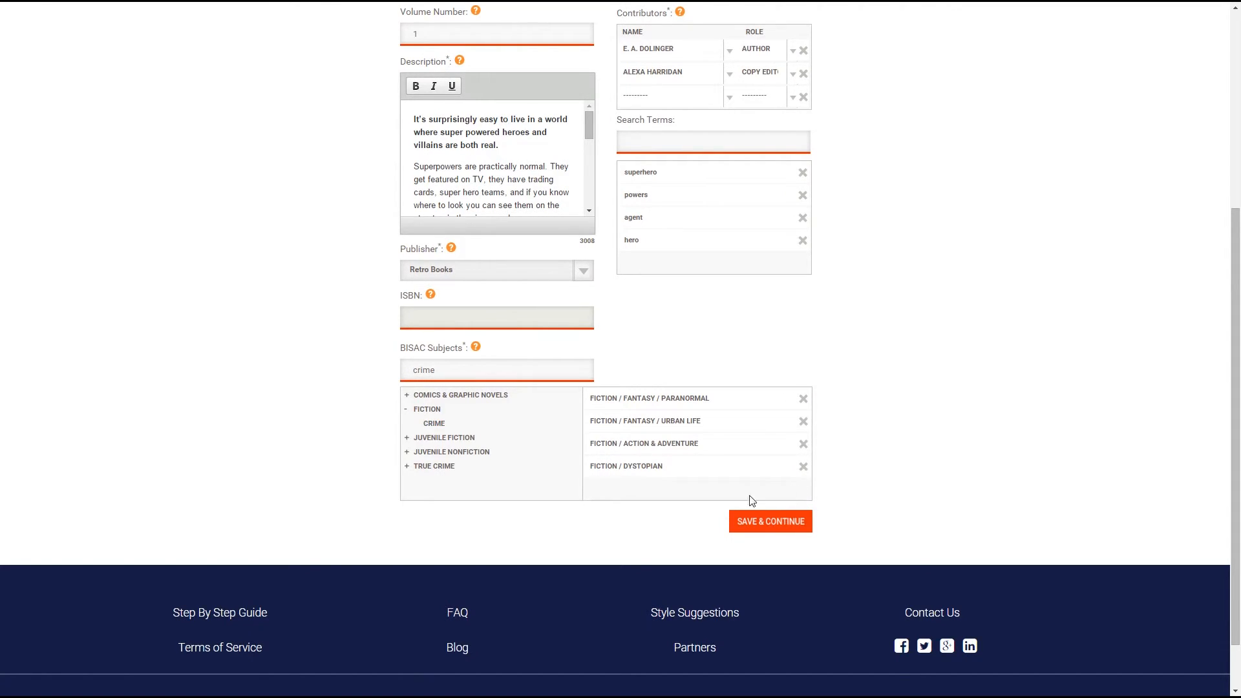
{"action": "left_click", "coordinate": [435, 424]}
Clear the subject search, rearrange the assigned BISAC subjects, and save the book details to continue to the layout stage.
{"action": "double_click", "coordinate": [449, 373]}
{"action": "key", "text": "BackSpace"}
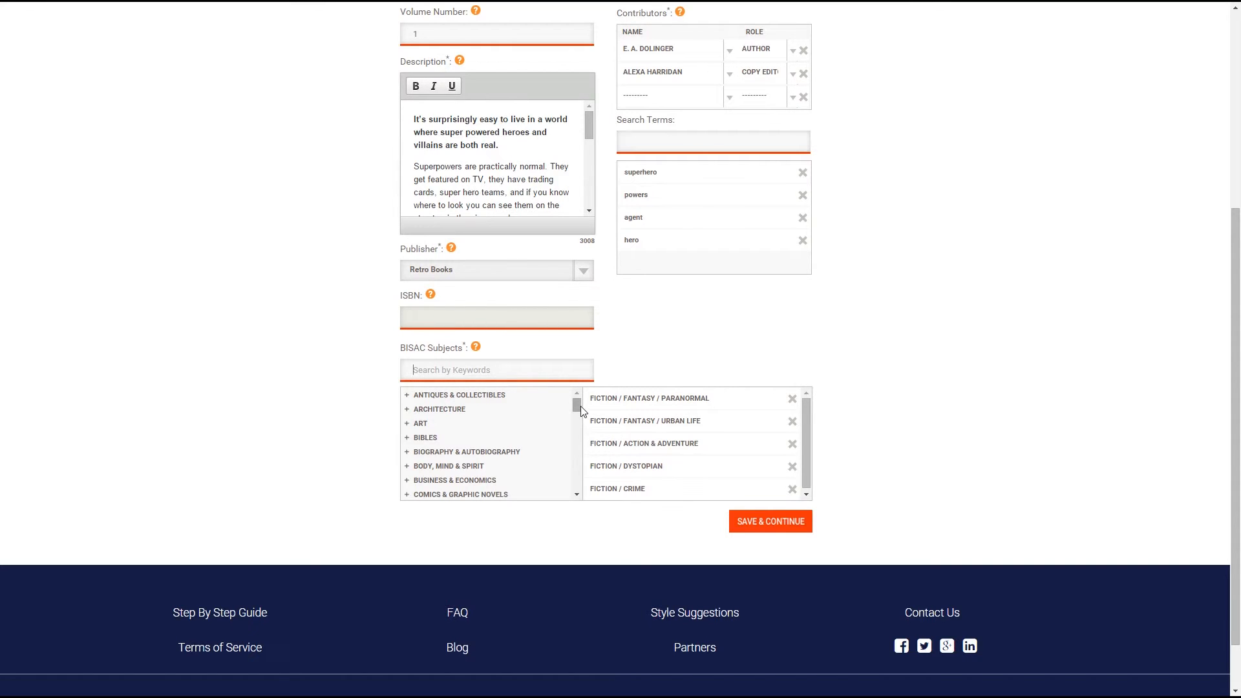
{"action": "mouse_move", "coordinate": [576, 406]}
{"action": "left_mouse_down"}
{"action": "mouse_move", "coordinate": [587, 450]}
{"action": "mouse_move", "coordinate": [582, 406]}
{"action": "left_mouse_up"}
{"action": "left_click_drag", "start_coordinate": [673, 443], "coordinate": [676, 421]}
{"action": "left_click_drag", "start_coordinate": [650, 472], "coordinate": [650, 446]}
{"action": "left_click", "coordinate": [764, 532]}
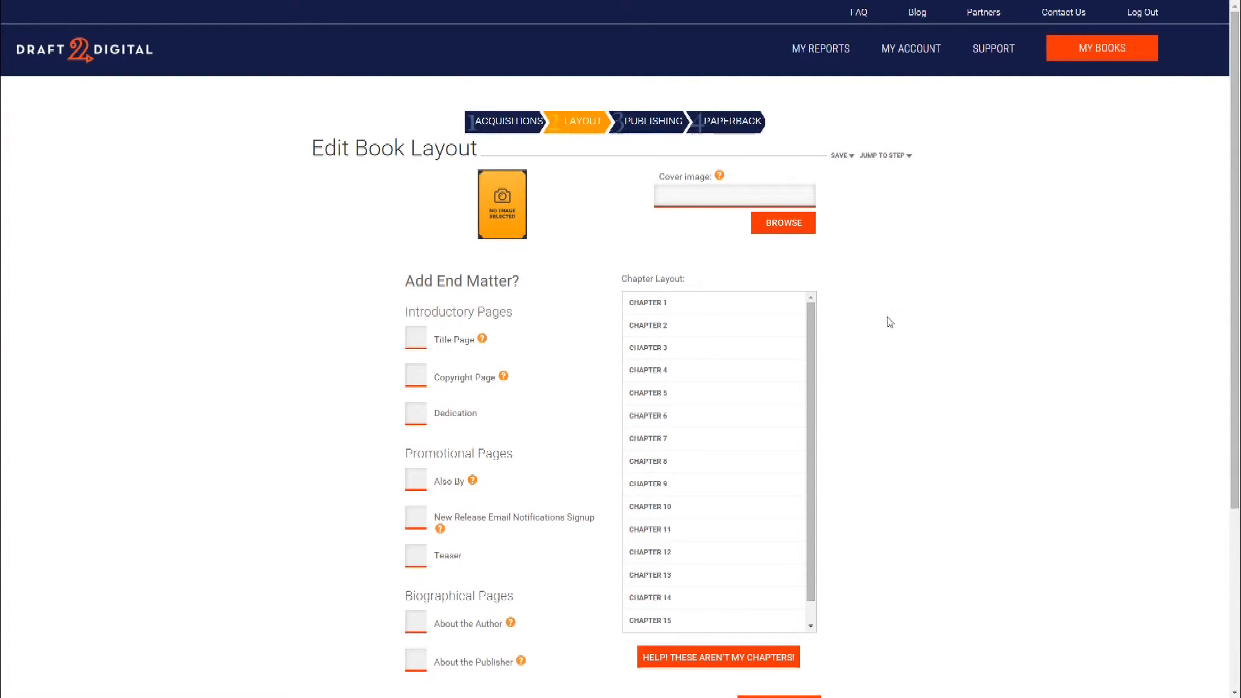
Upload the Agency-eBookCover JPG file as the book's cover image.
{"action": "left_click", "coordinate": [784, 227]}
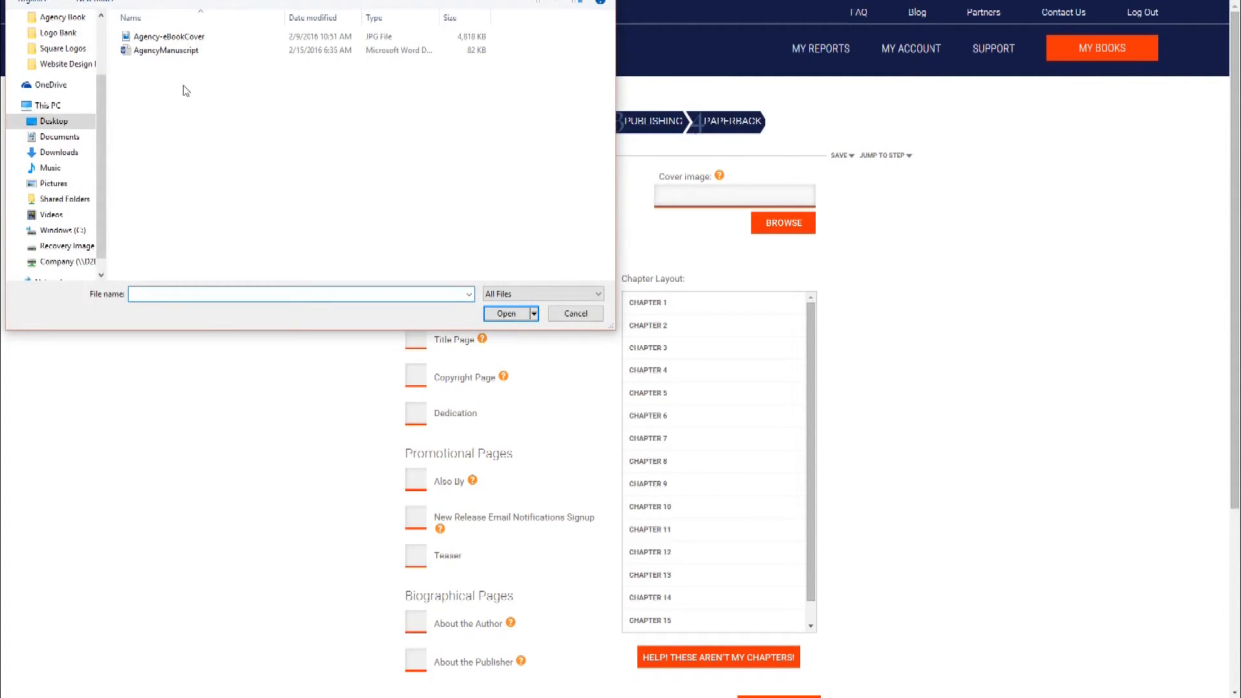
{"action": "left_click", "coordinate": [163, 51]}
{"action": "left_click", "coordinate": [162, 36]}
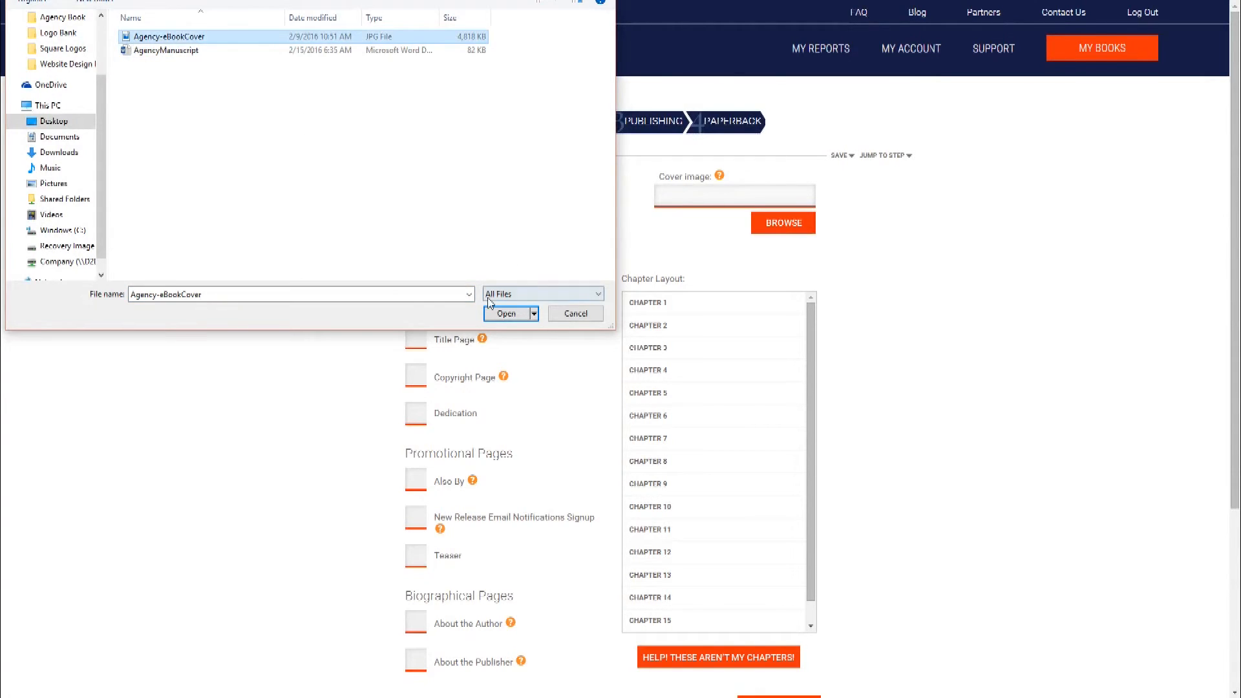
{"action": "left_click", "coordinate": [506, 314]}
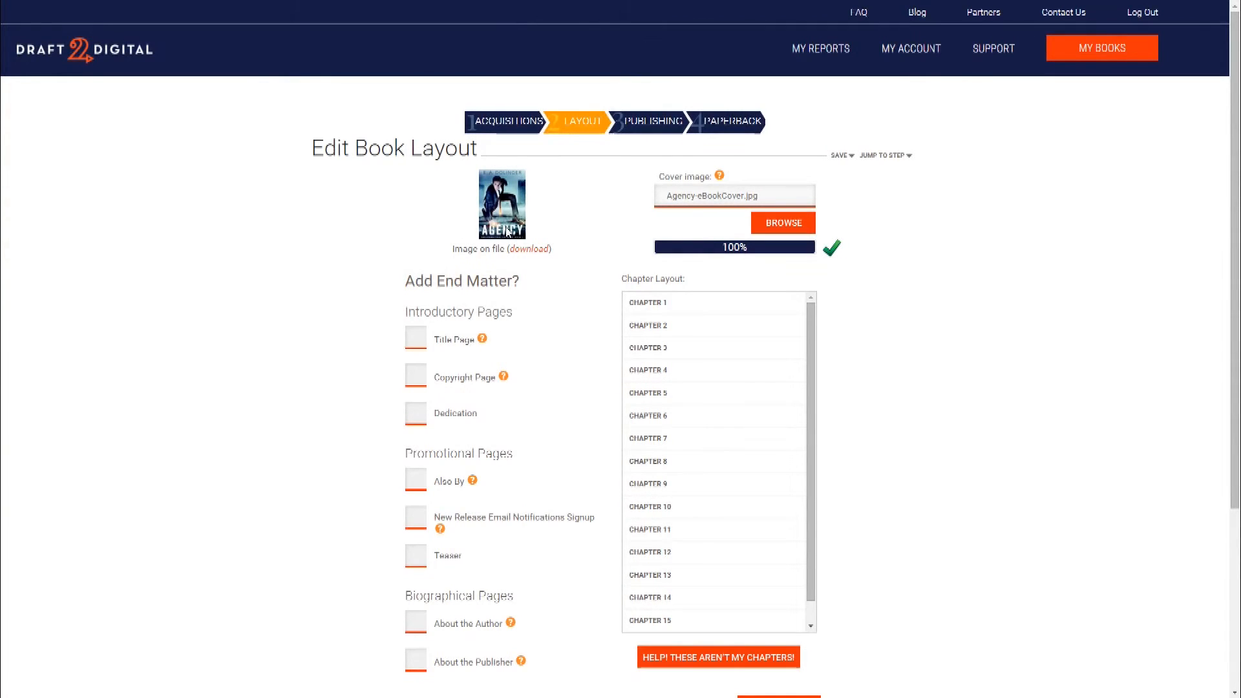
Examine the file size, dimensions and resolution in the Agency-eBookCover file's properties, then close them and the Agency Book folder.
{"action": "scroll", "coordinate": [374, 321], "scroll_direction": "down", "scroll_amount": 1}
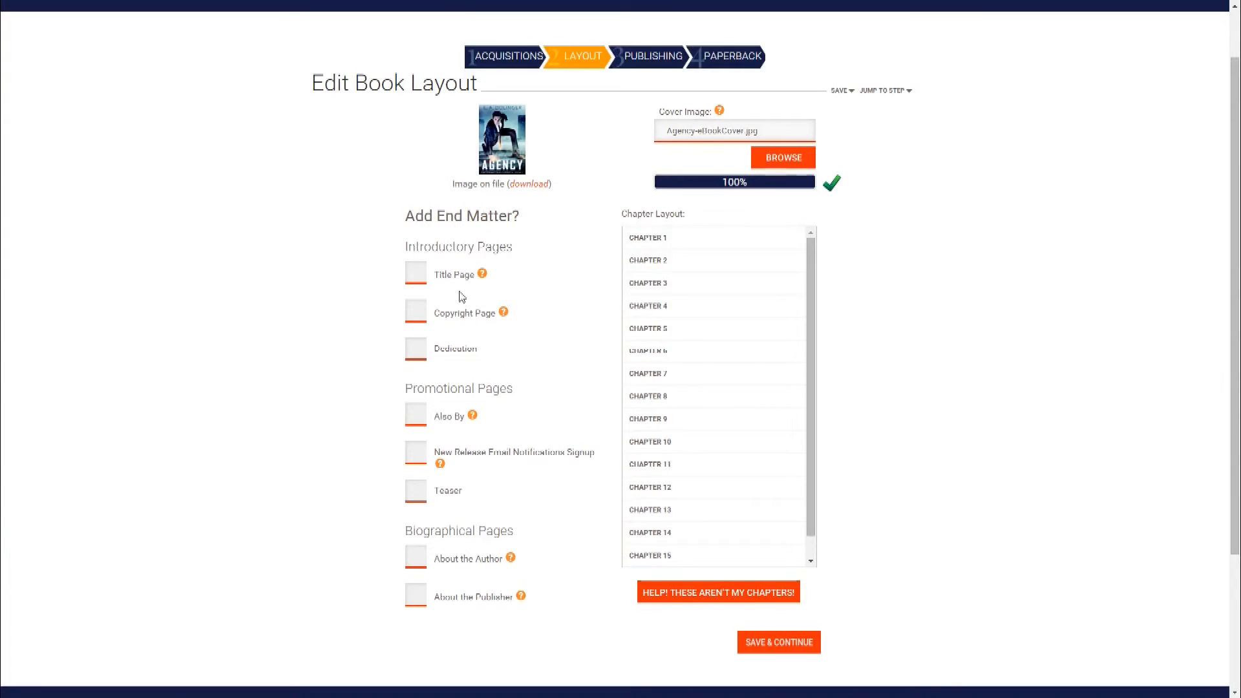
{"action": "scroll", "coordinate": [992, 257], "scroll_direction": "down", "scroll_amount": 1}
{"action": "scroll", "coordinate": [991, 258], "scroll_direction": "up", "scroll_amount": 1}
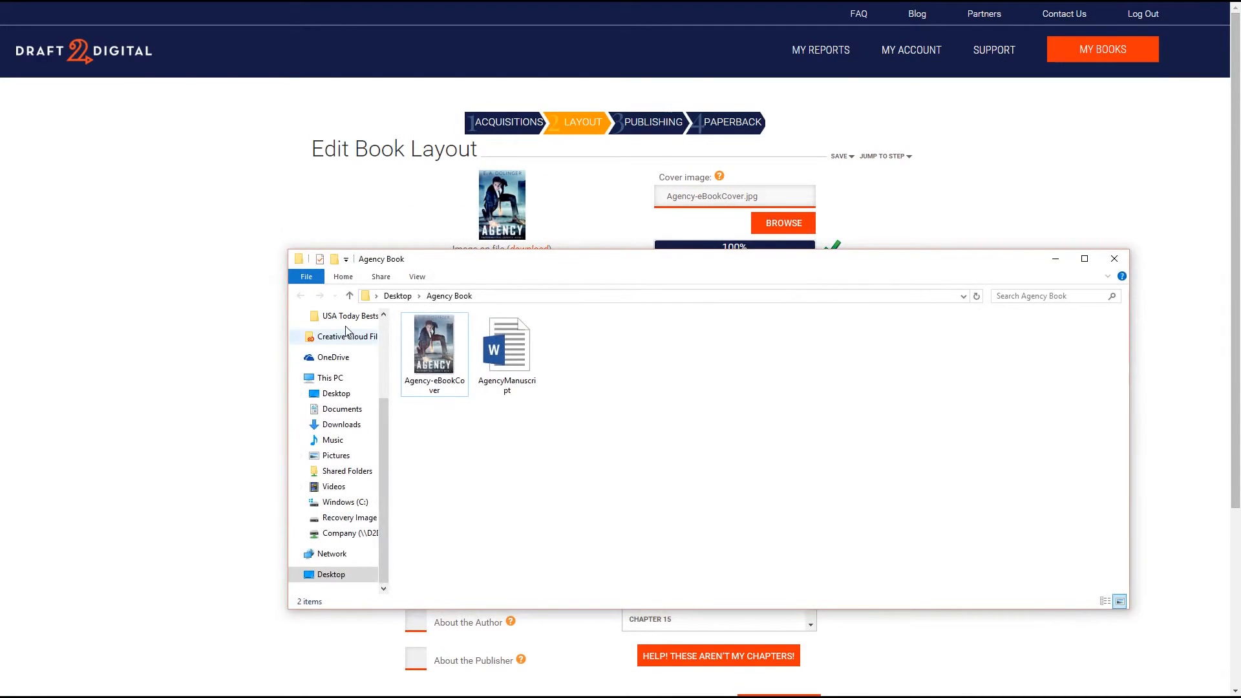
{"action": "right_click", "coordinate": [436, 341]}
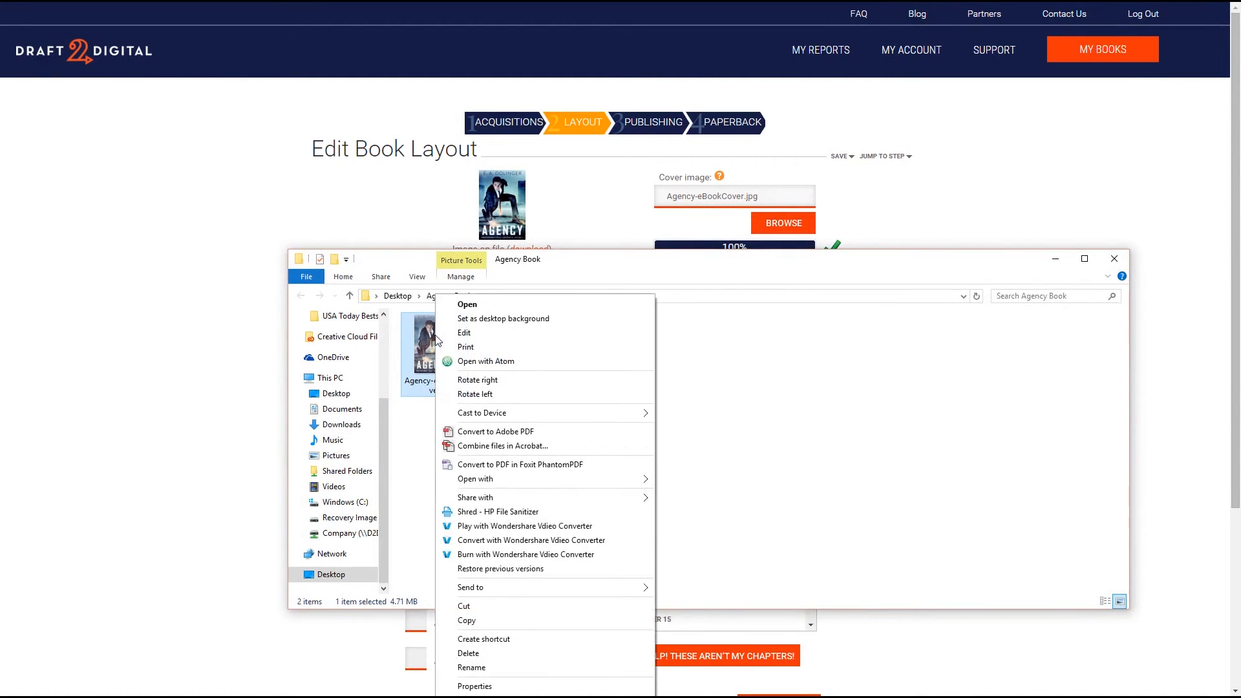
{"action": "left_click", "coordinate": [497, 689]}
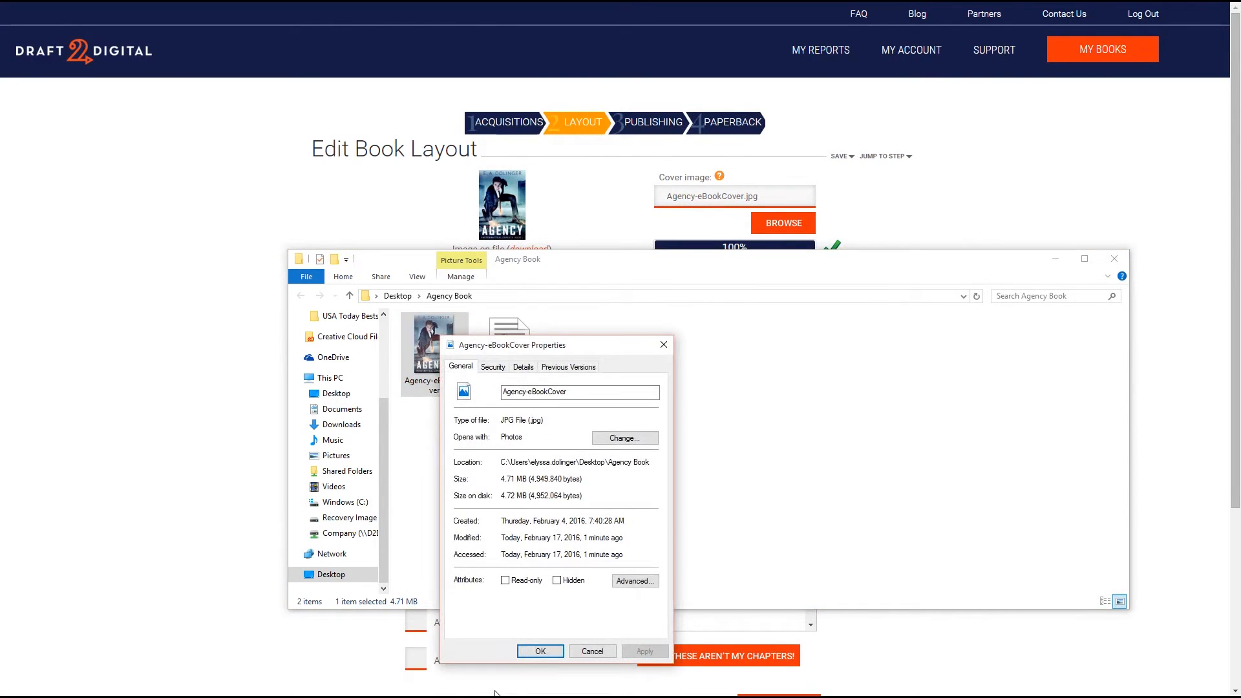
{"action": "left_click", "coordinate": [526, 367]}
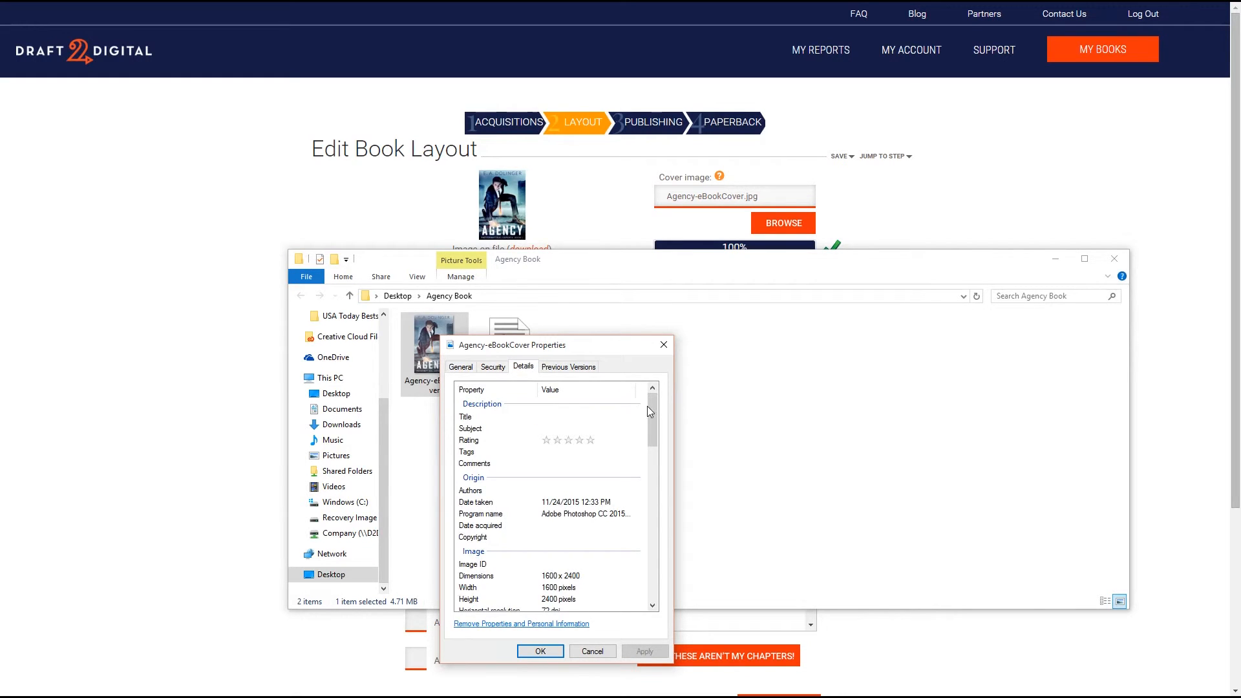
{"action": "left_click_drag", "start_coordinate": [654, 413], "coordinate": [655, 451]}
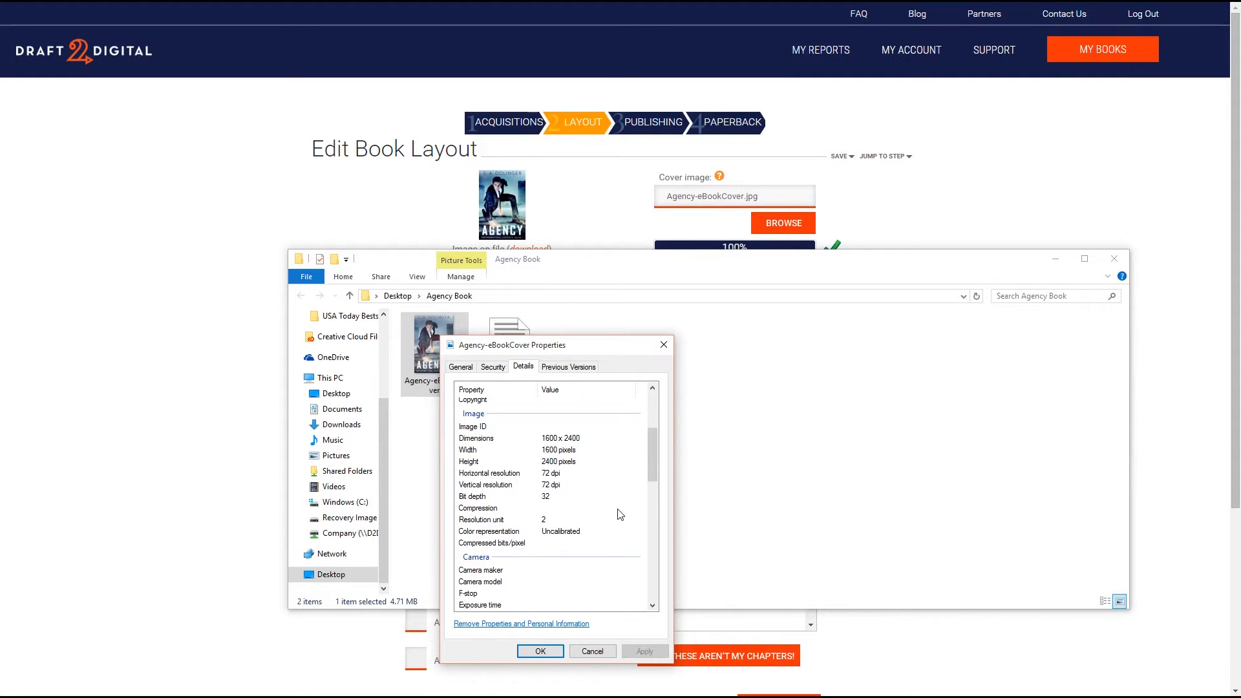
{"action": "left_click", "coordinate": [540, 652]}
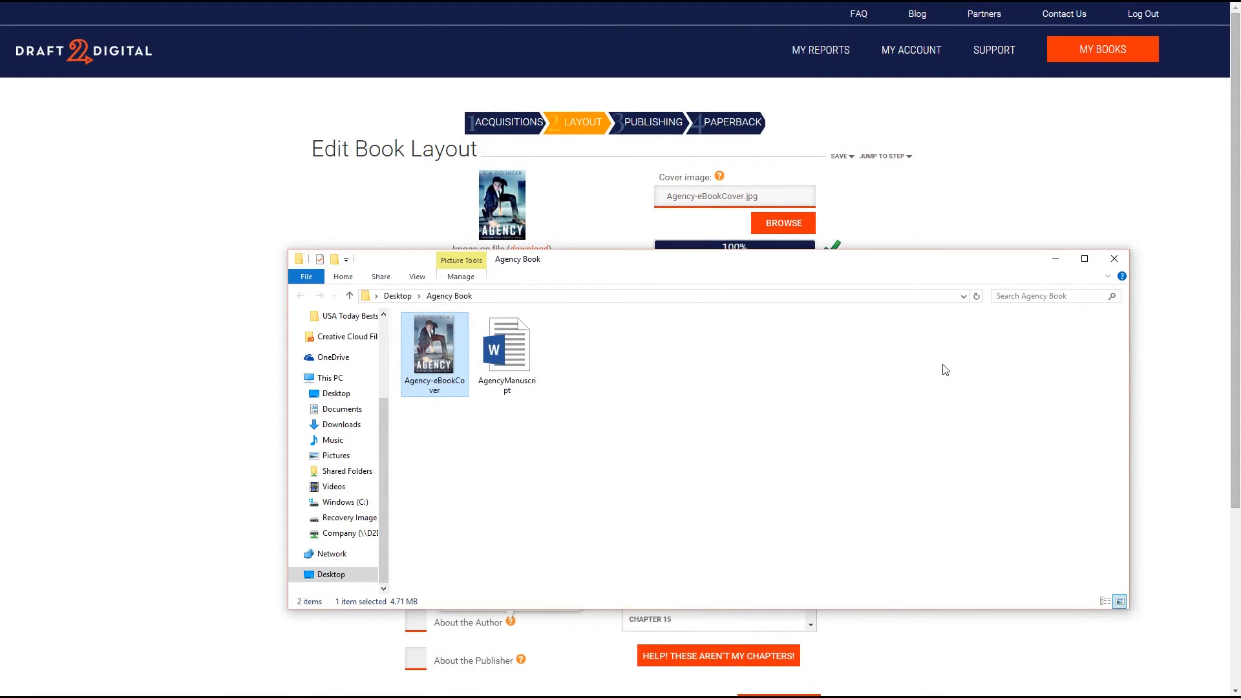
{"action": "left_click", "coordinate": [1113, 259]}
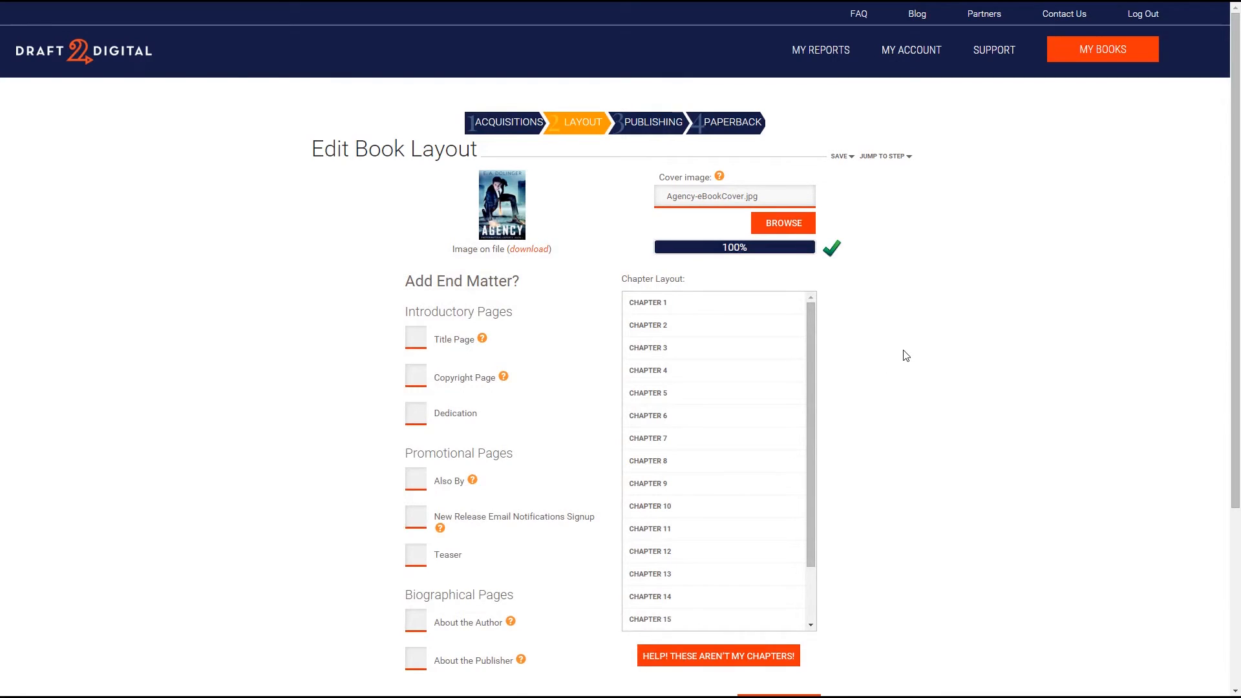
Open the help for incorrectly detected chapters, toggle the layout team review request on and off, and choose Larger Text as the chapter heading format.
{"action": "scroll", "coordinate": [906, 356], "scroll_direction": "down", "scroll_amount": 1}
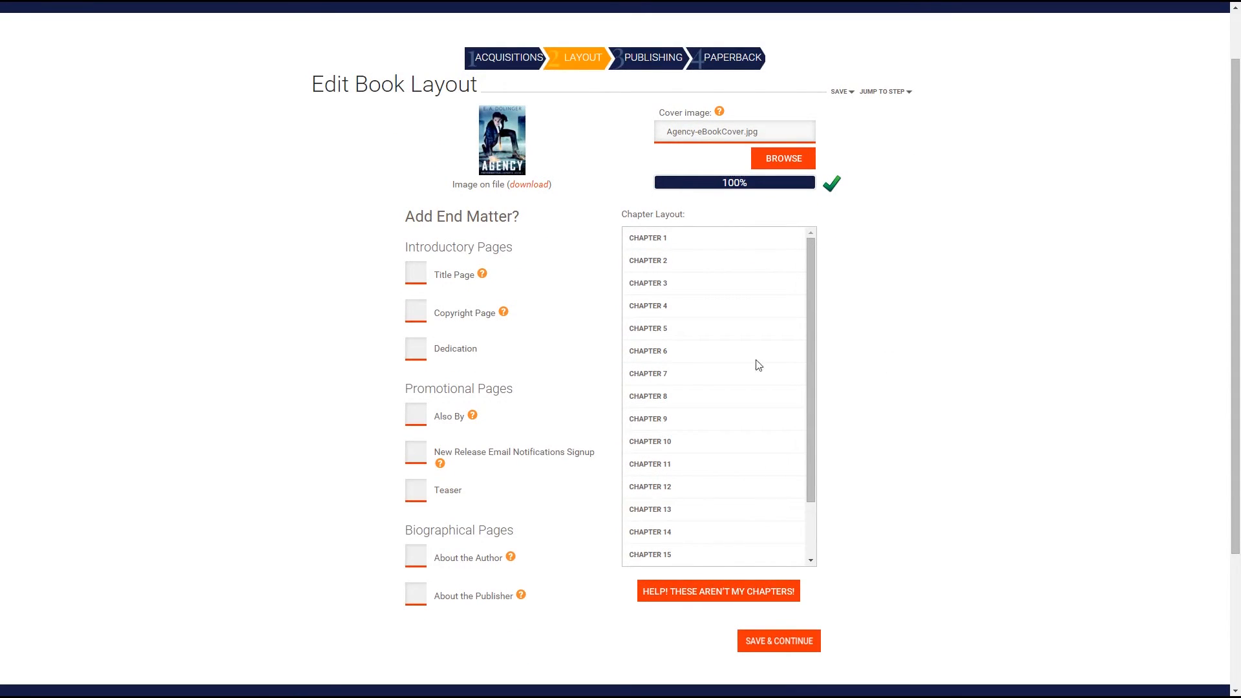
{"action": "left_click", "coordinate": [748, 597]}
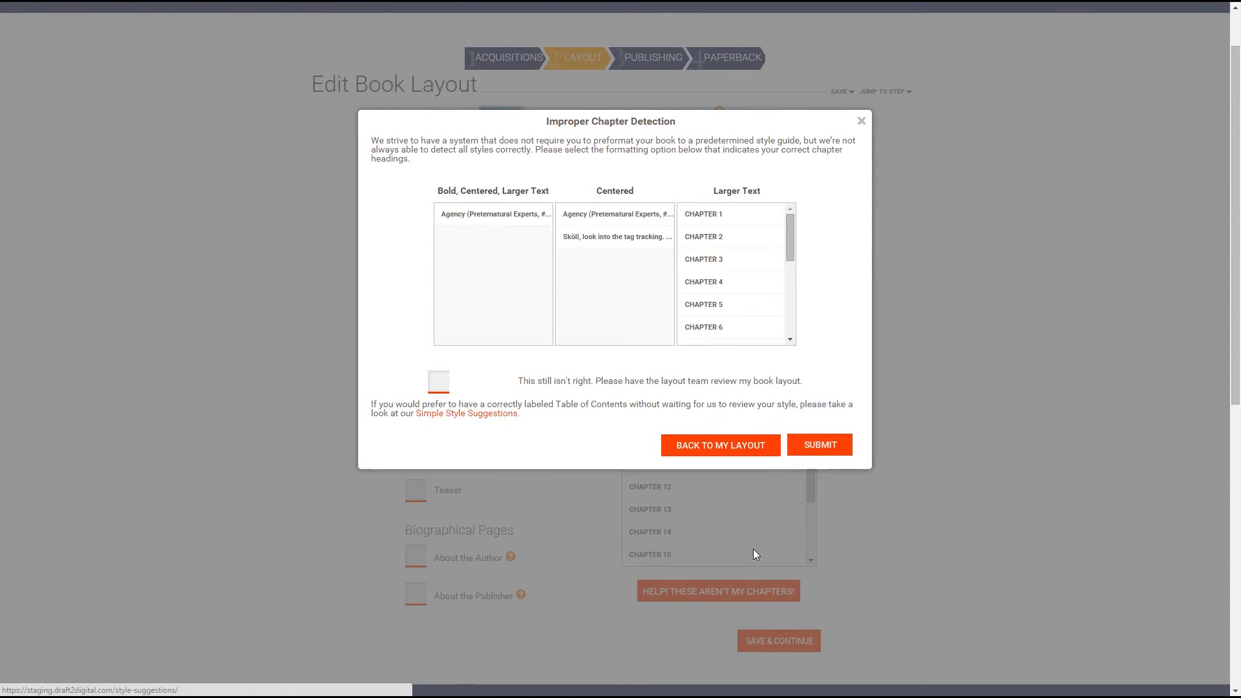
{"action": "left_click_drag", "start_coordinate": [515, 381], "coordinate": [796, 397]}
{"action": "left_click", "coordinate": [813, 398]}
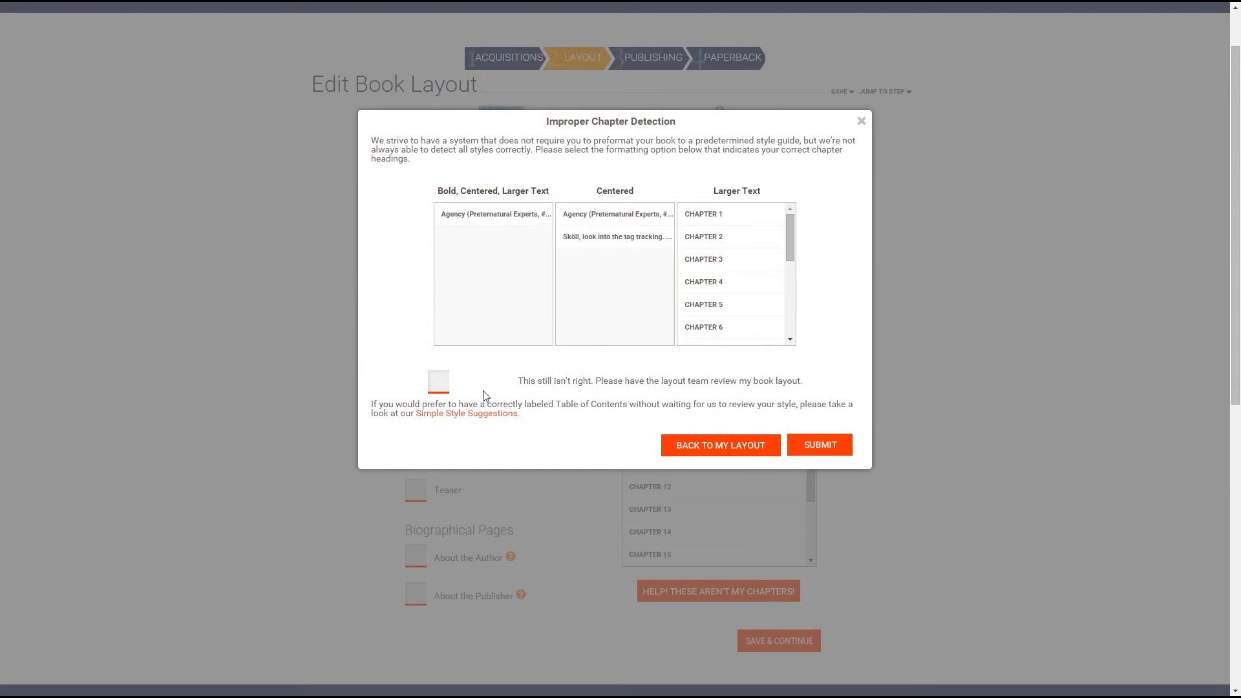
{"action": "left_click", "coordinate": [440, 387]}
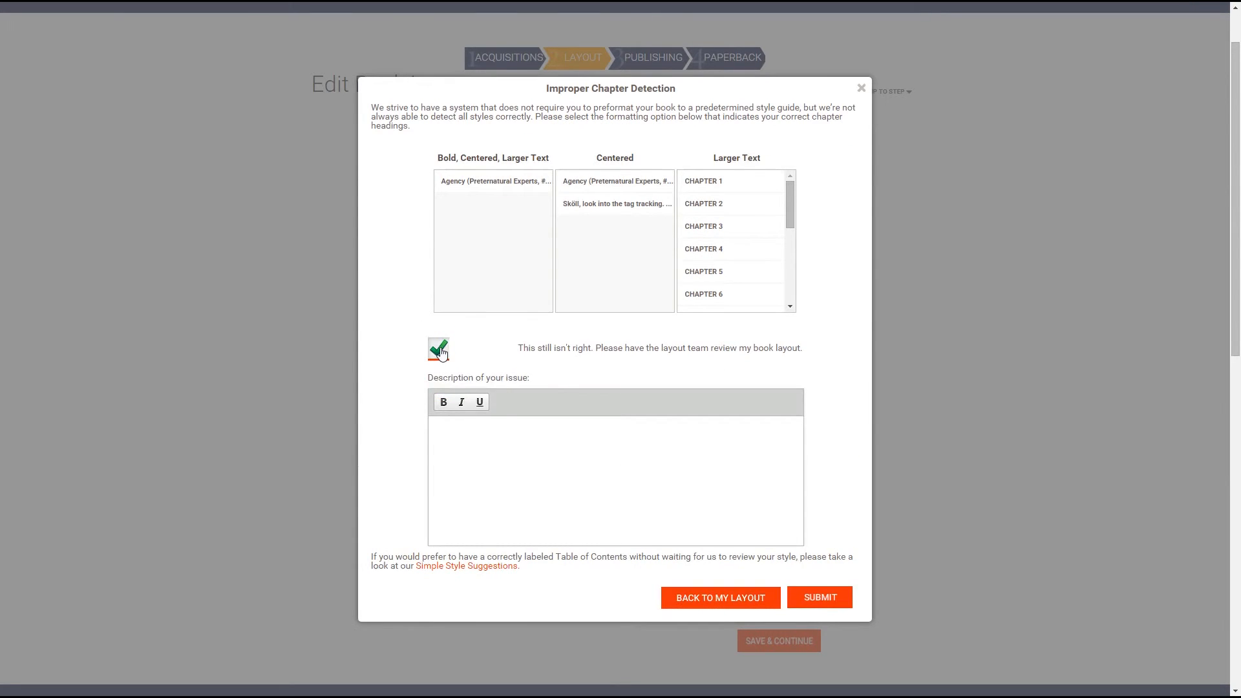
{"action": "left_click", "coordinate": [440, 352]}
{"action": "left_click", "coordinate": [721, 335]}
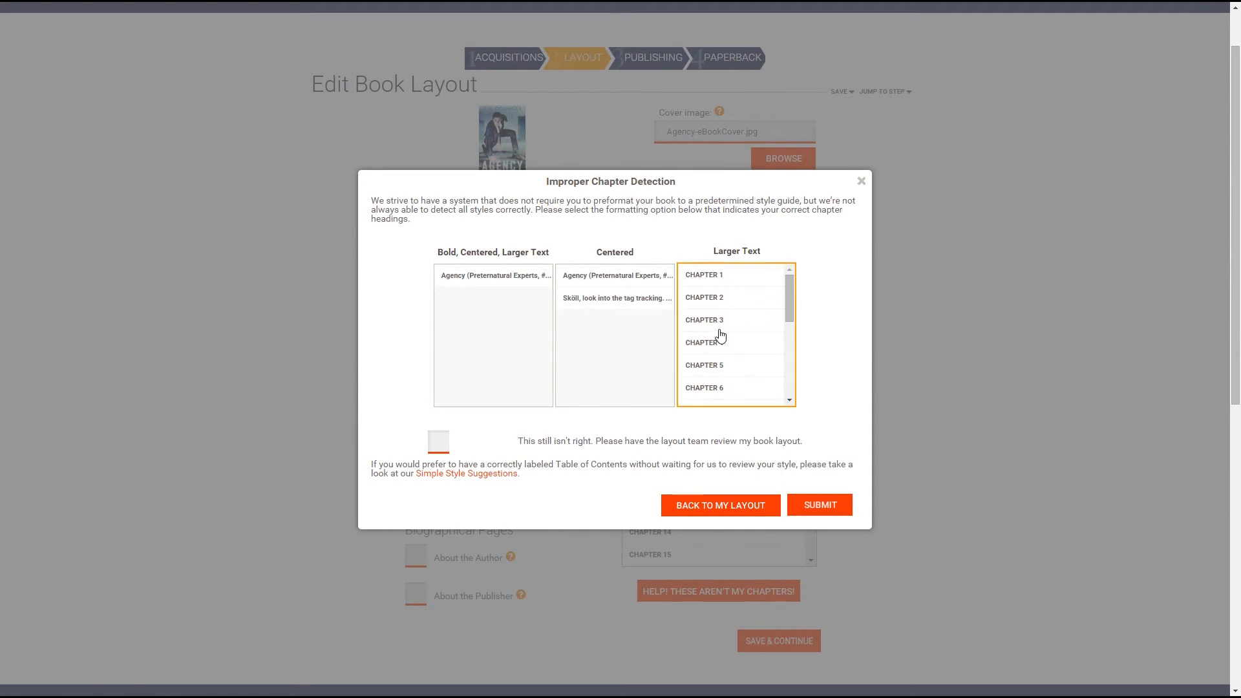
Return to the layout, add an Also By page at End of Book plus New Release Email Notifications Signup, and save to continue.
{"action": "left_click", "coordinate": [750, 517]}
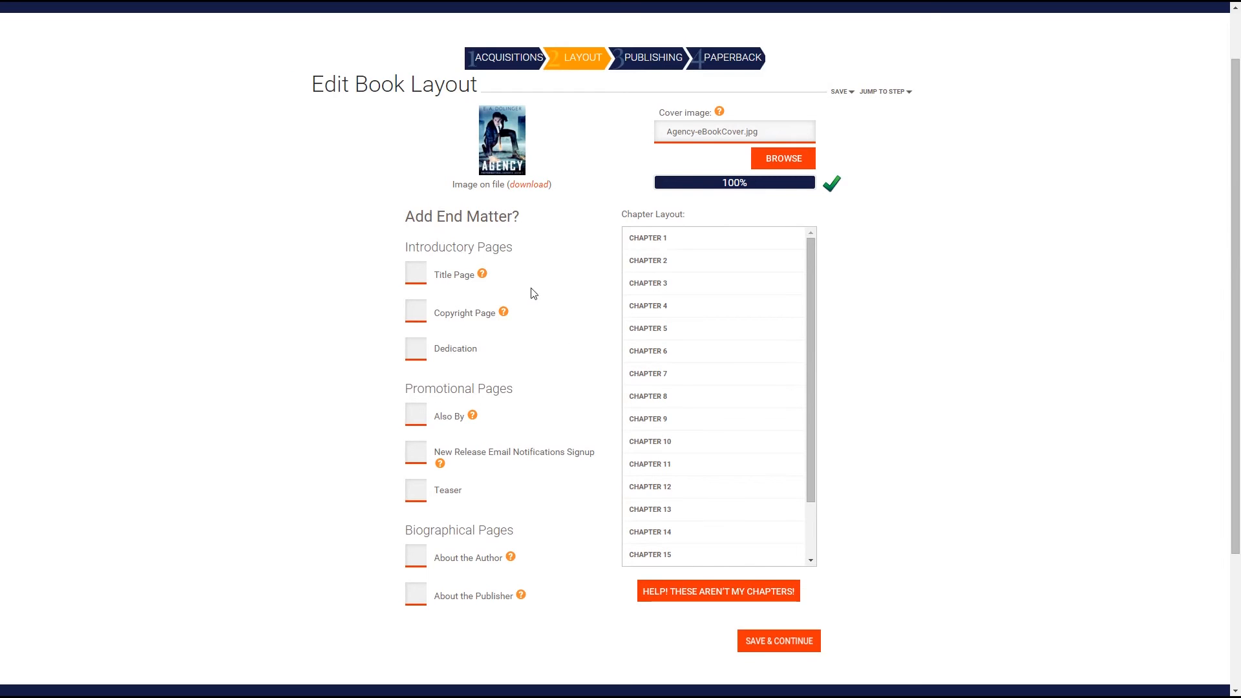
{"action": "mouse_move", "coordinate": [485, 276]}
{"action": "left_click", "coordinate": [420, 420]}
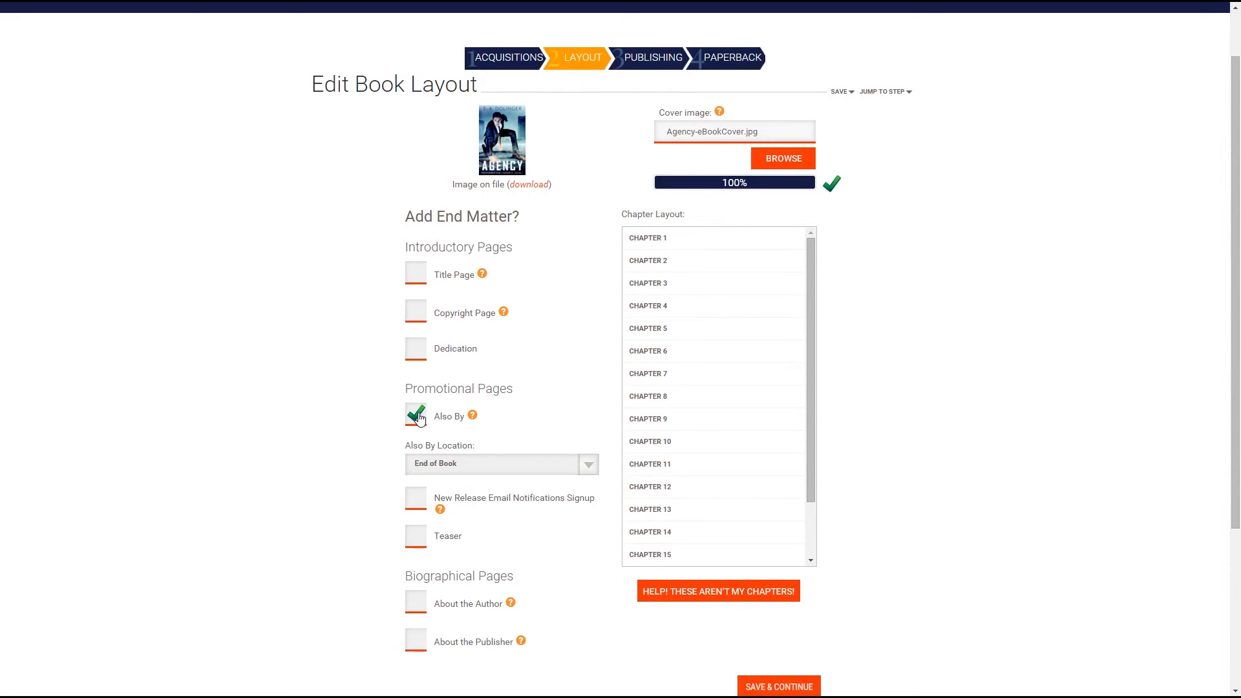
{"action": "left_click", "coordinate": [463, 470]}
{"action": "left_click", "coordinate": [627, 514]}
{"action": "left_click", "coordinate": [417, 500]}
{"action": "scroll", "coordinate": [752, 603], "scroll_direction": "down", "scroll_amount": 1}
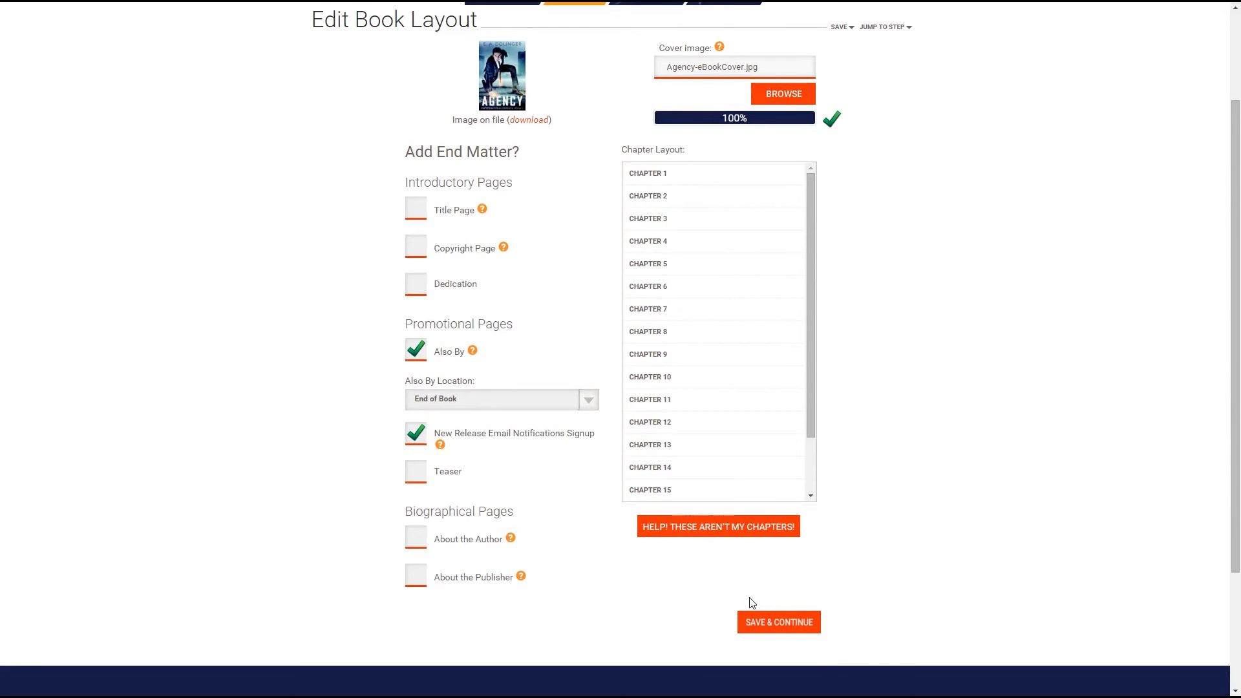
{"action": "left_click", "coordinate": [765, 622]}
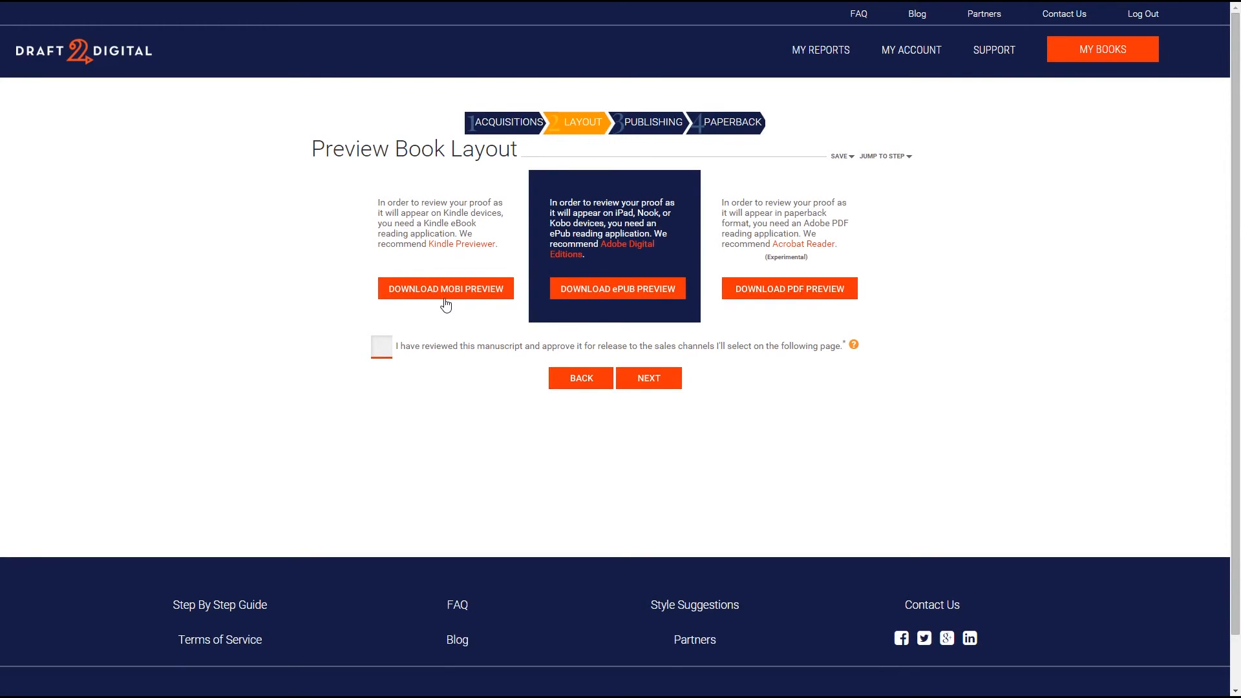
Download the ePub preview, examine the cover and the final Also By page in Adobe Digital Editions, and close it without copying to library.
{"action": "left_click", "coordinate": [630, 292]}
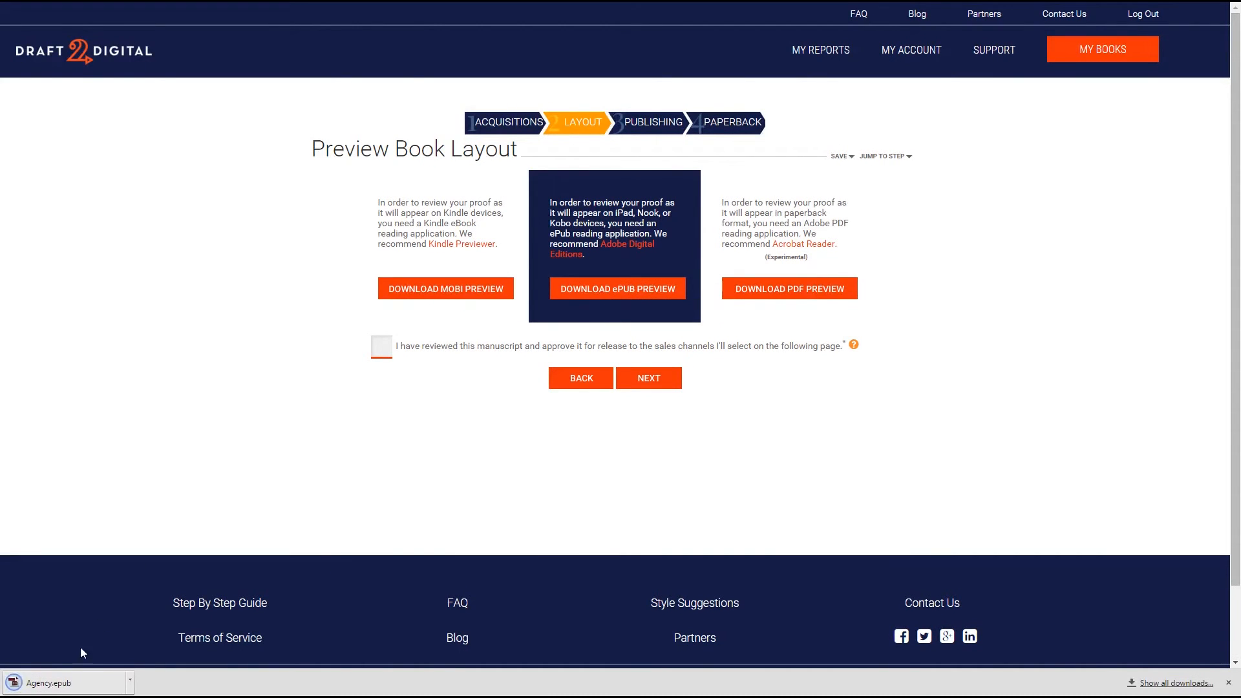
{"action": "left_click", "coordinate": [48, 683]}
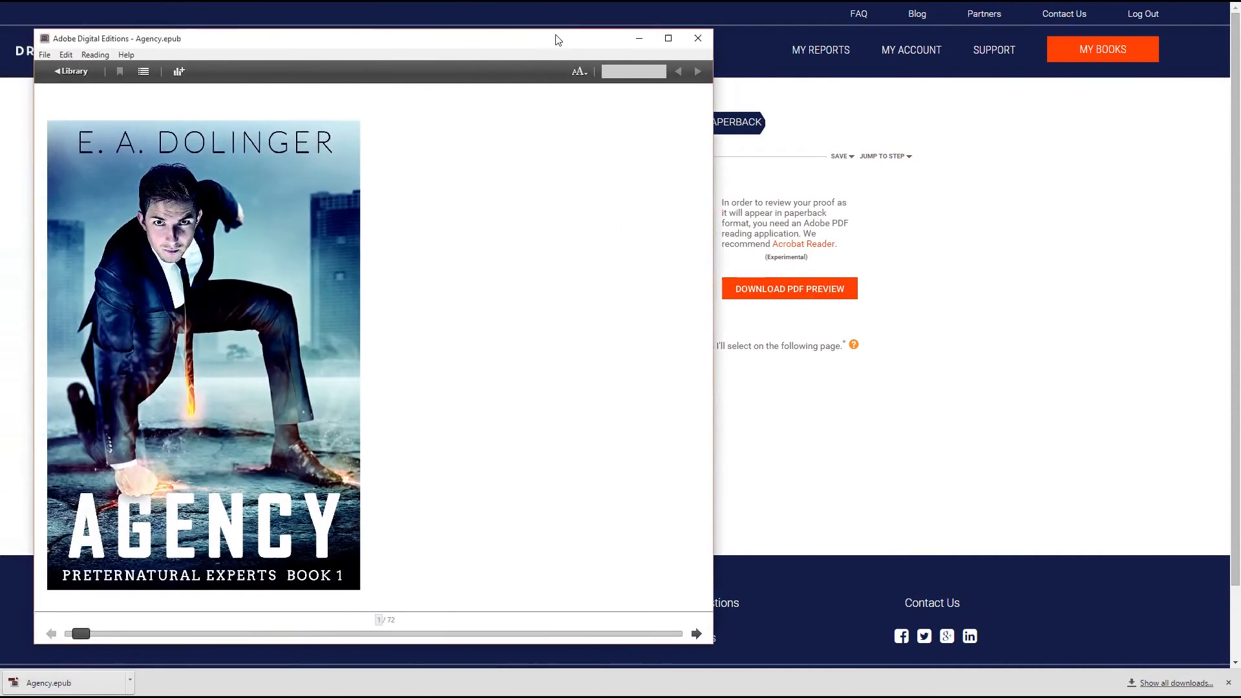
{"action": "left_click_drag", "start_coordinate": [555, 37], "coordinate": [743, 42]}
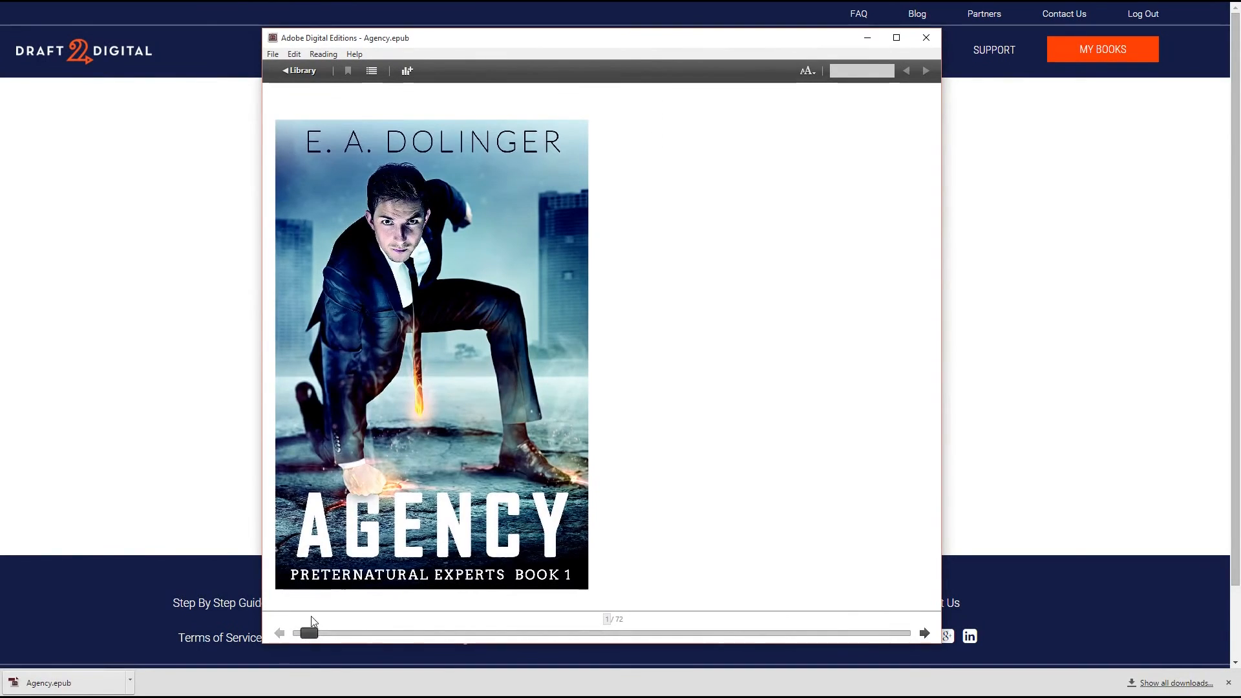
{"action": "left_click_drag", "start_coordinate": [310, 631], "coordinate": [902, 633]}
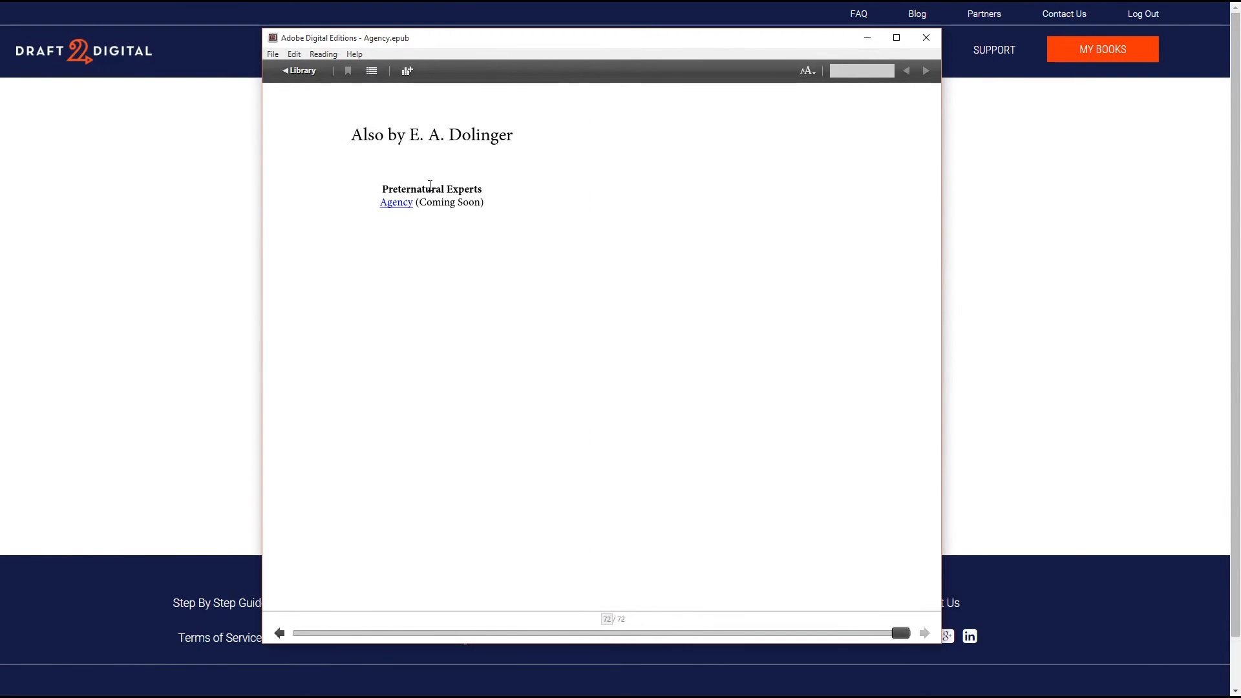
{"action": "left_click", "coordinate": [396, 206]}
{"action": "left_click", "coordinate": [929, 35]}
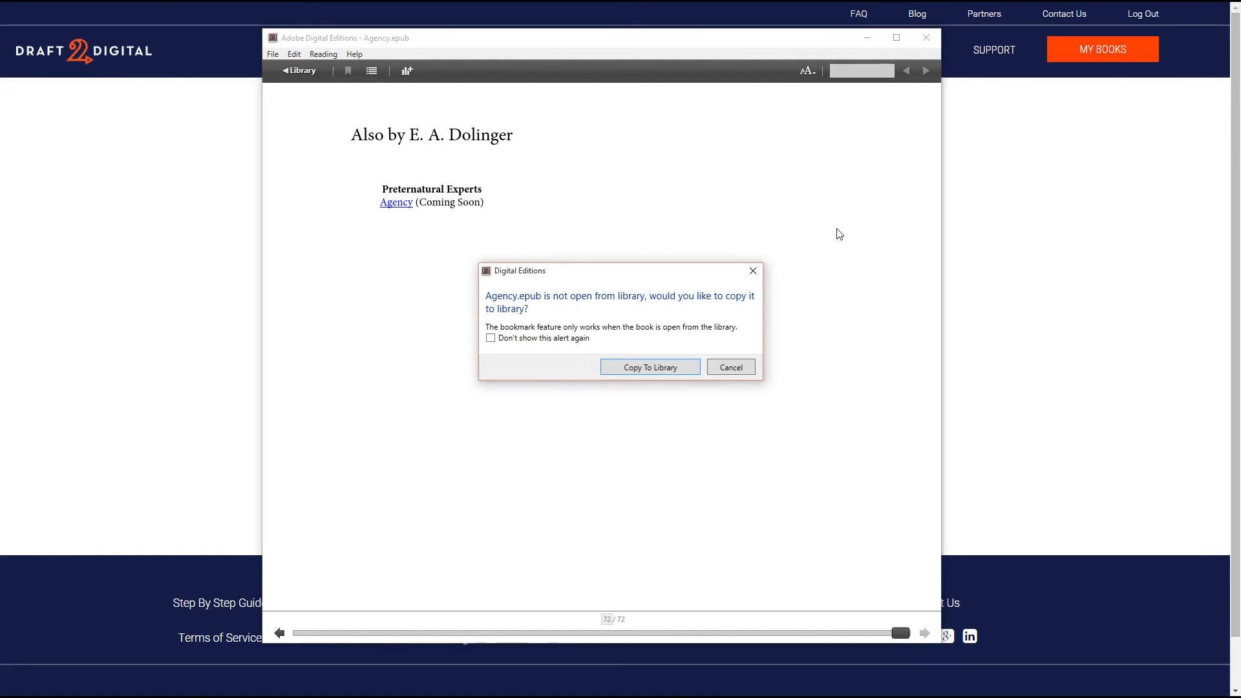
{"action": "left_click", "coordinate": [736, 367]}
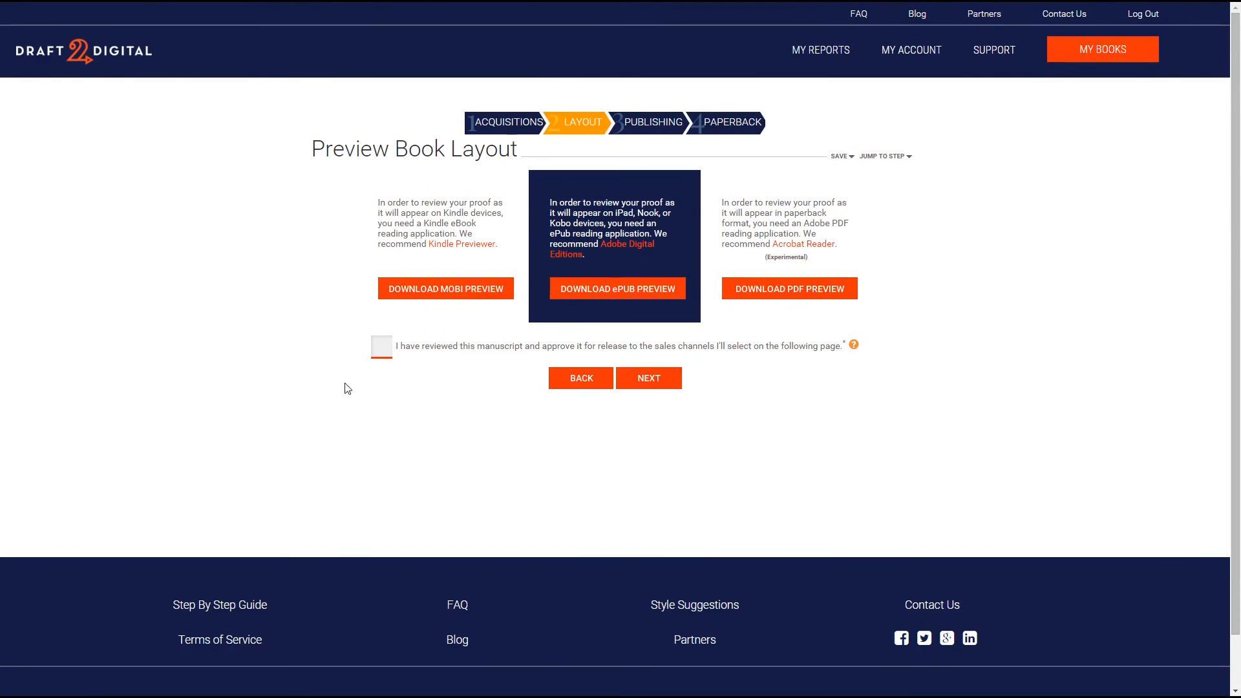
Approve the reviewed manuscript for release and set the digital book price to 2.99 USD.
{"action": "left_click", "coordinate": [386, 354]}
{"action": "left_click", "coordinate": [643, 385]}
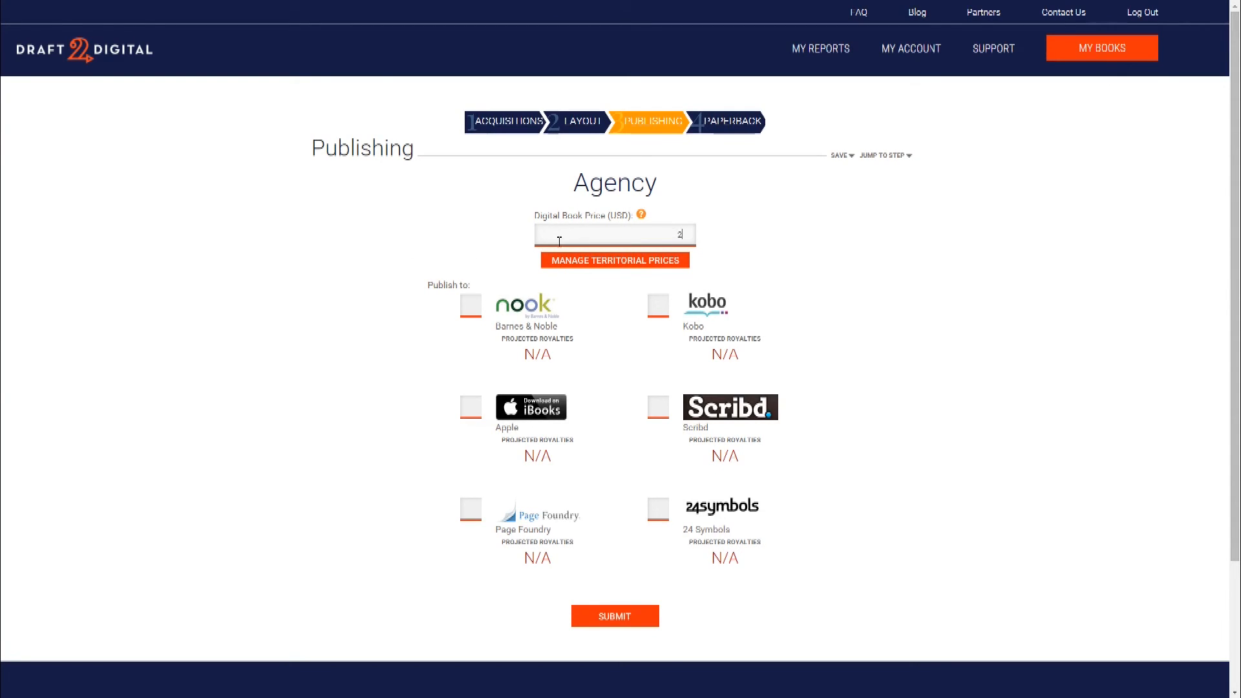
{"action": "type", "text": ".99"}
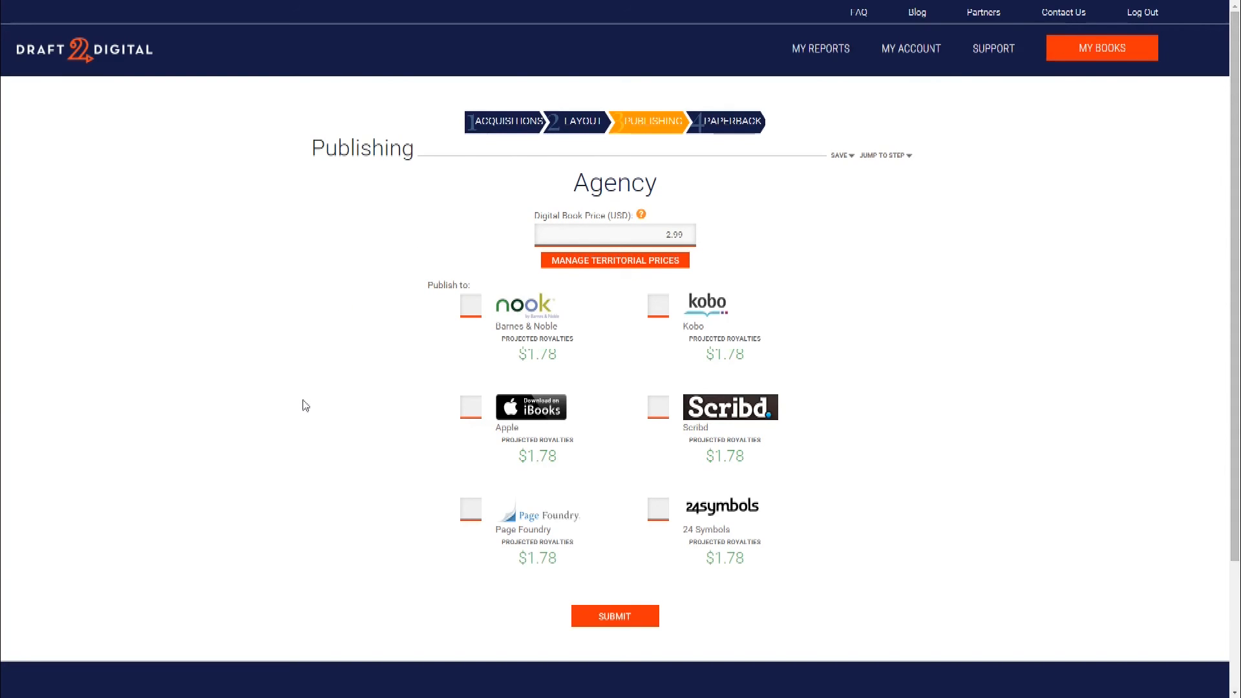
Select Barnes & Noble, Kobo, Scribd, Apple, Page Foundry and 24 Symbols as sales channels and submit the publishing settings.
{"action": "scroll", "coordinate": [300, 403], "scroll_direction": "down", "scroll_amount": 1}
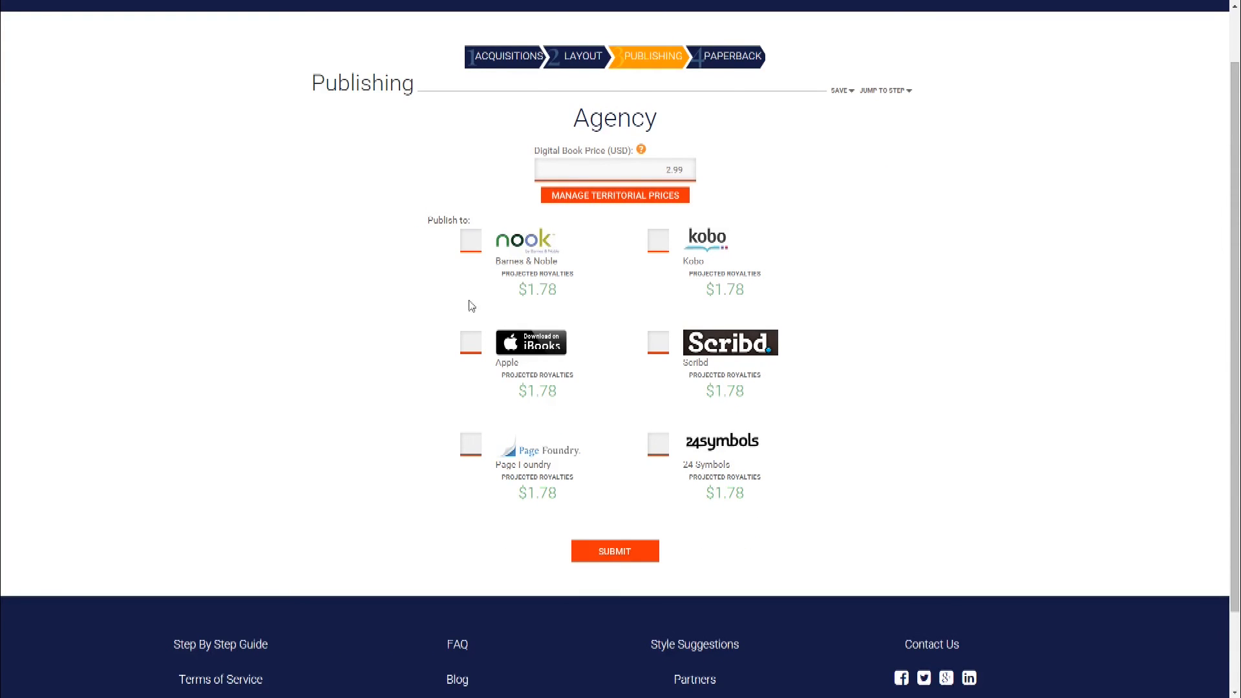
{"action": "left_click", "coordinate": [470, 244]}
{"action": "left_click", "coordinate": [659, 244]}
{"action": "left_click", "coordinate": [661, 346]}
{"action": "left_click", "coordinate": [477, 345]}
{"action": "left_click", "coordinate": [478, 453]}
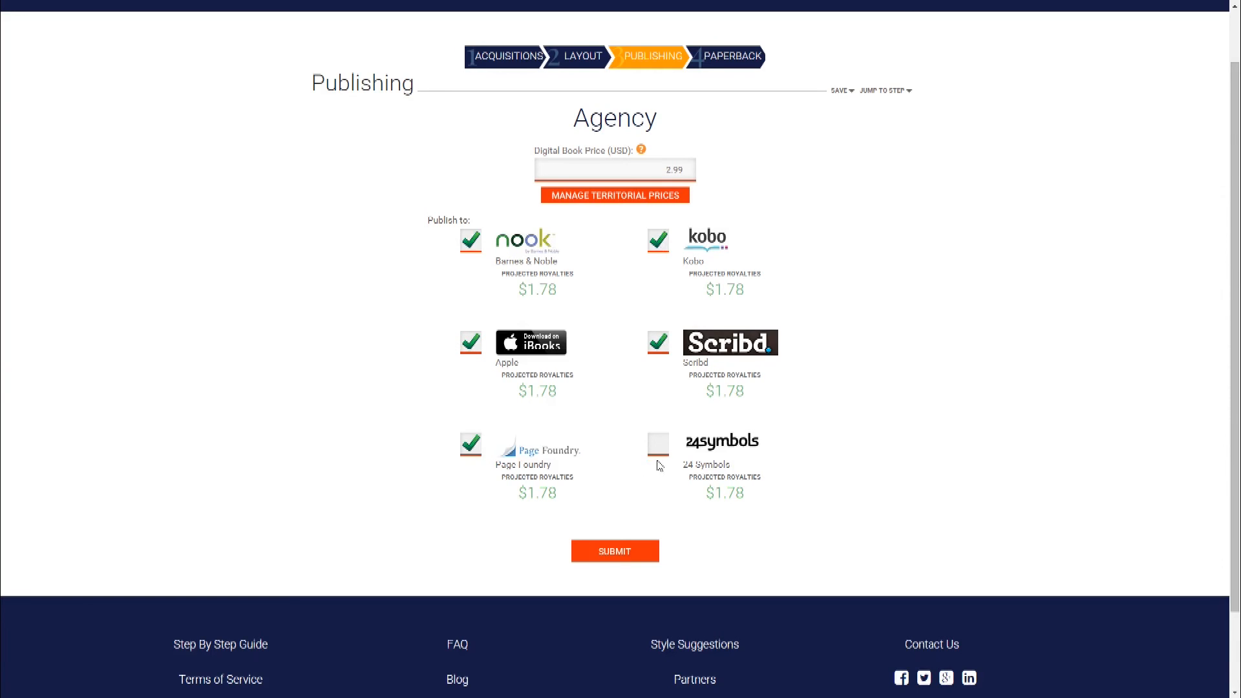
{"action": "left_click", "coordinate": [659, 458]}
{"action": "left_click", "coordinate": [622, 561]}
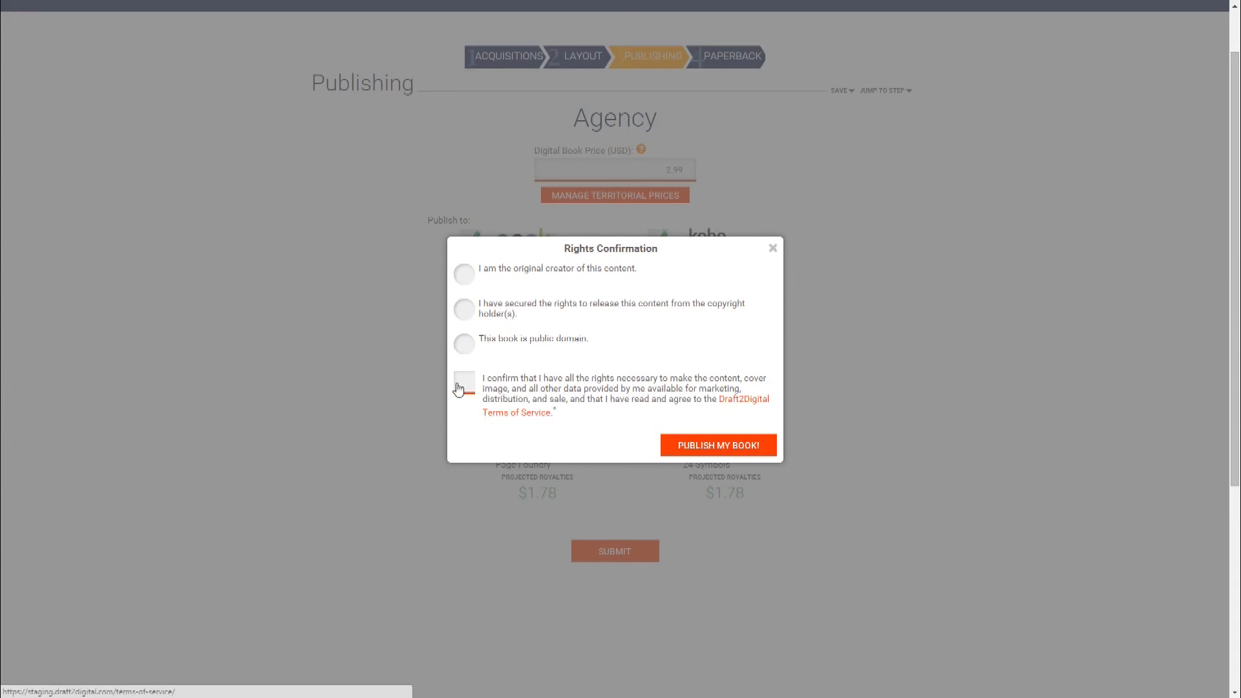
Declare being the original creator of the content, confirm the rights and Terms of Service, and publish the book.
{"action": "left_click", "coordinate": [466, 276]}
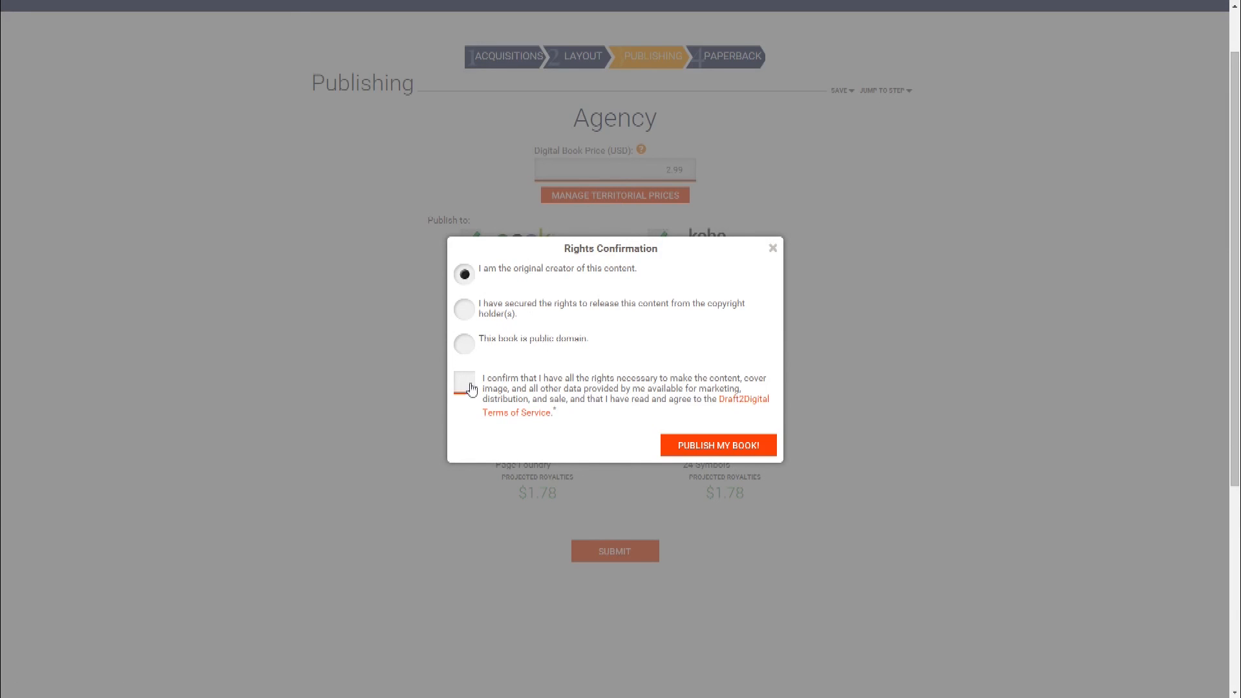
{"action": "left_click", "coordinate": [464, 385]}
{"action": "left_click", "coordinate": [727, 446]}
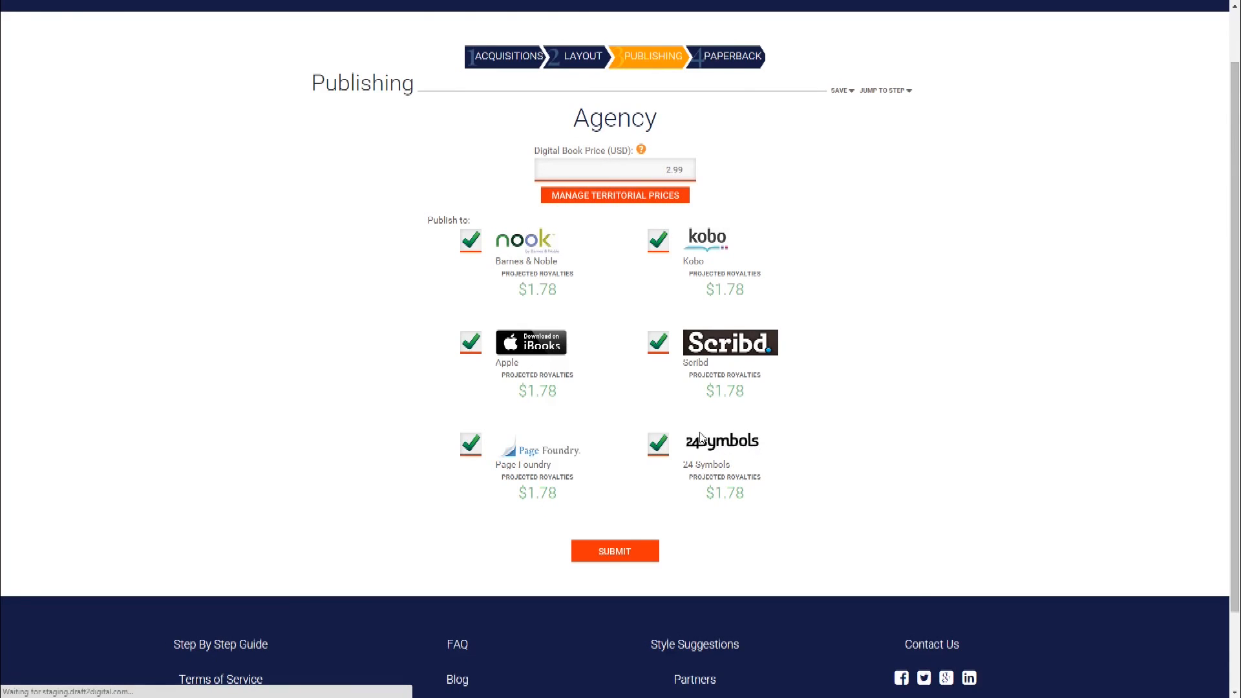